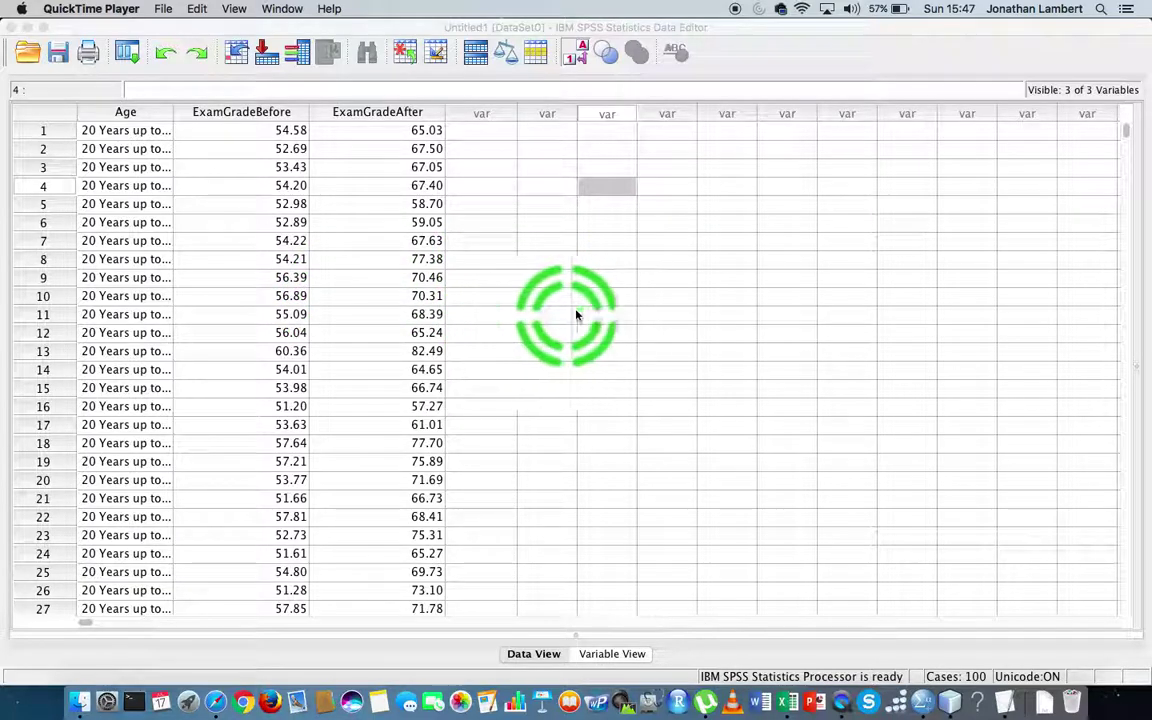
- Review the Age, ExamGradeBefore and ExamGradeAfter columns by selecting each one in the dataset
left_click(124, 113)
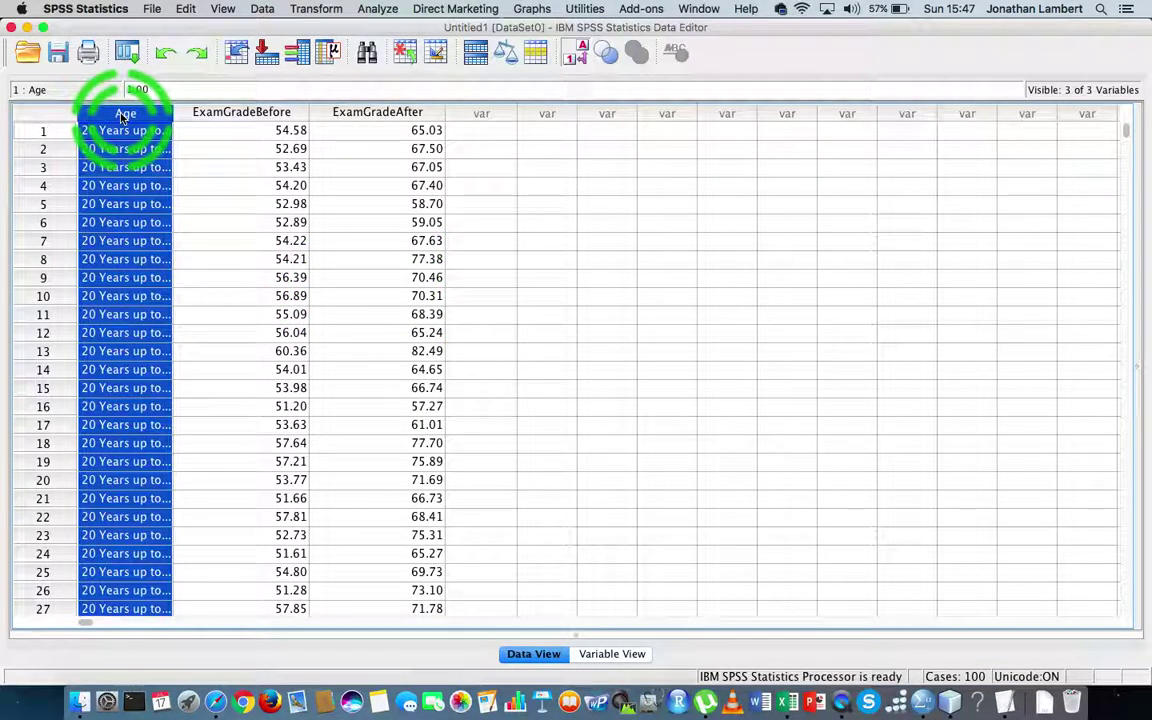
left_click(242, 114)
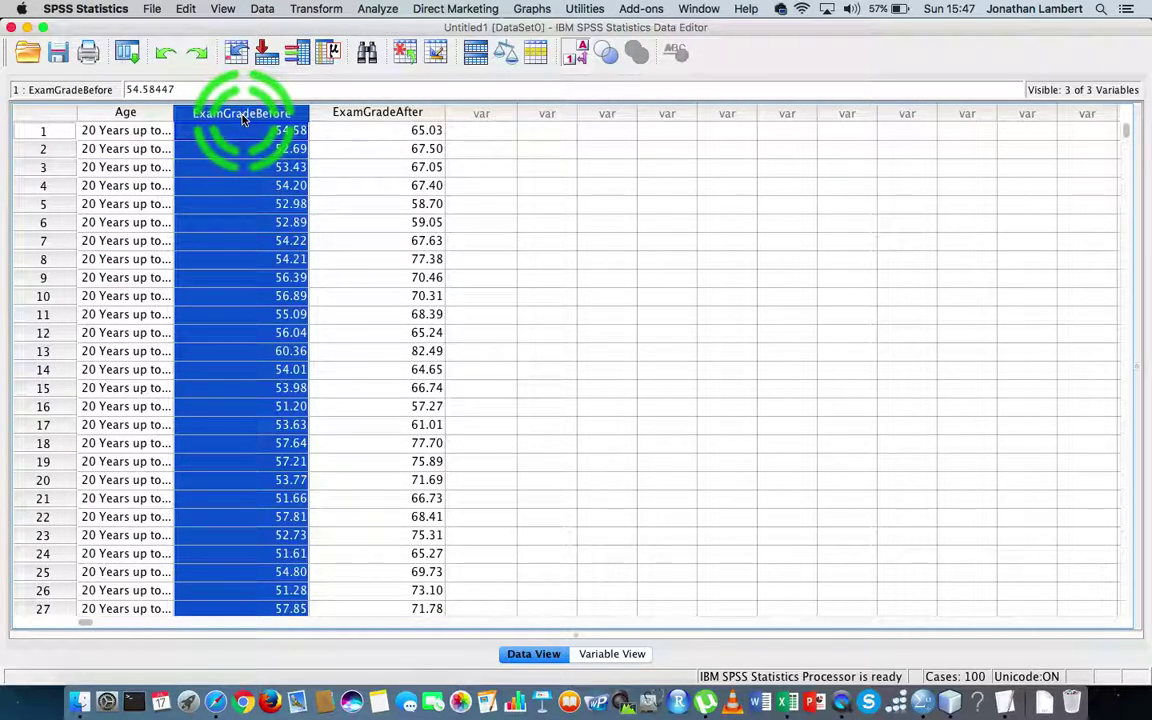
left_click(388, 113)
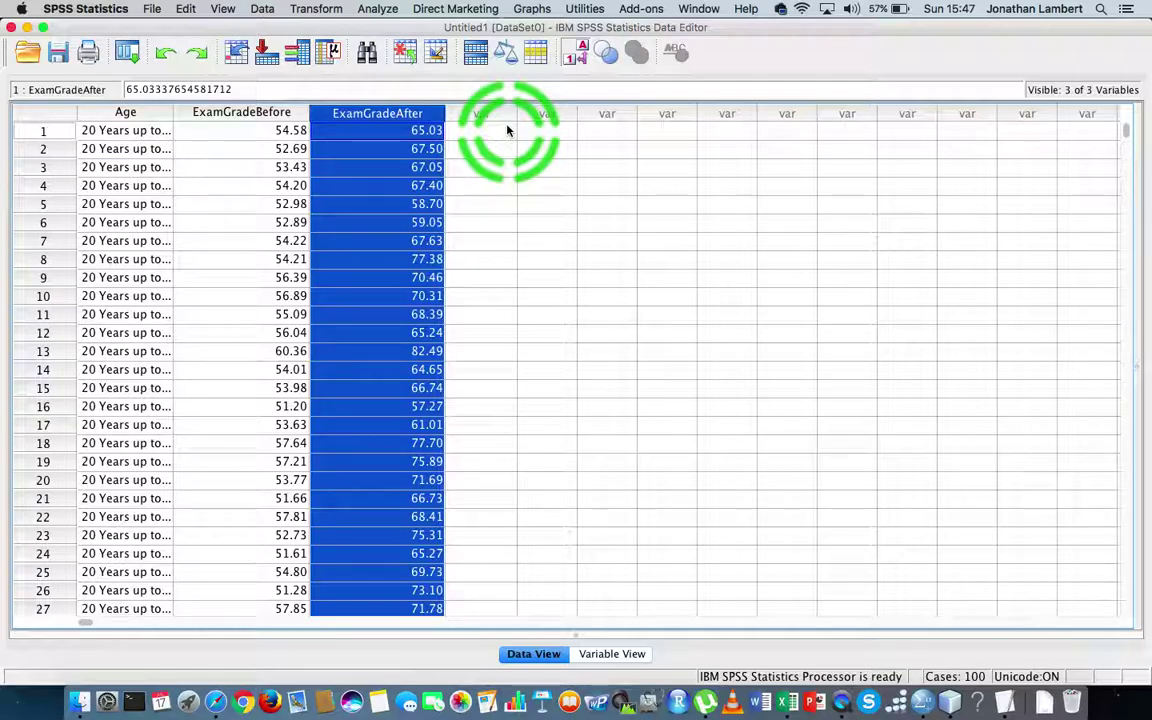
left_click(241, 112)
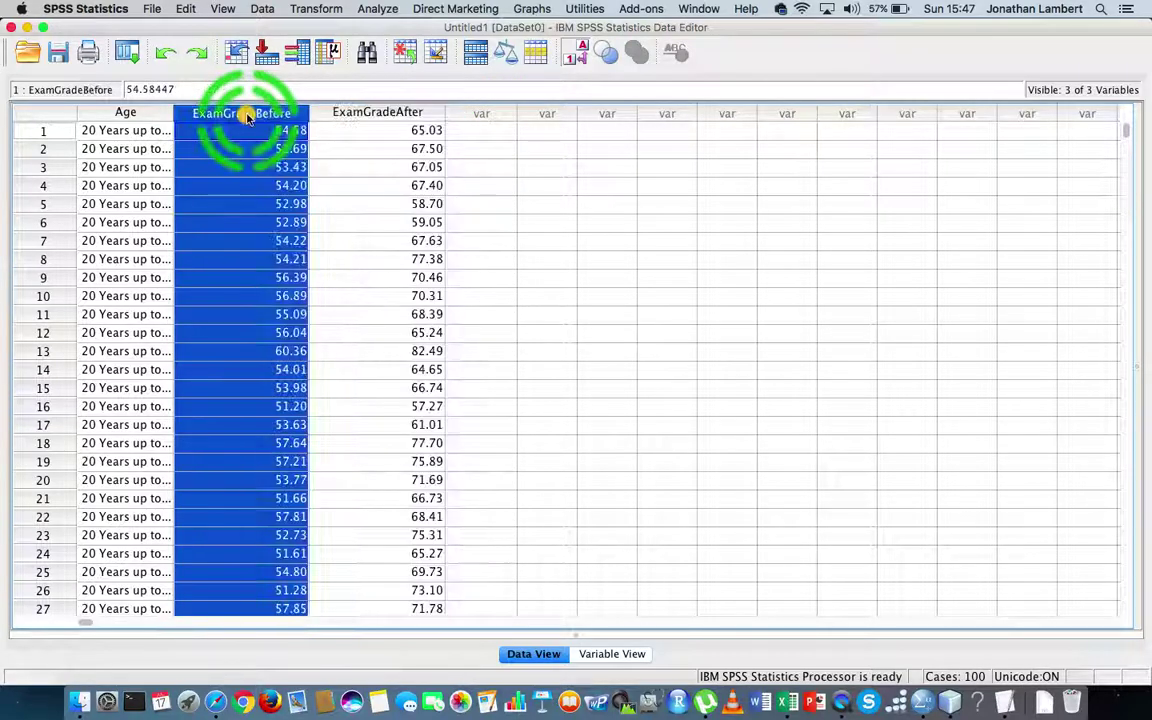
left_click(363, 117)
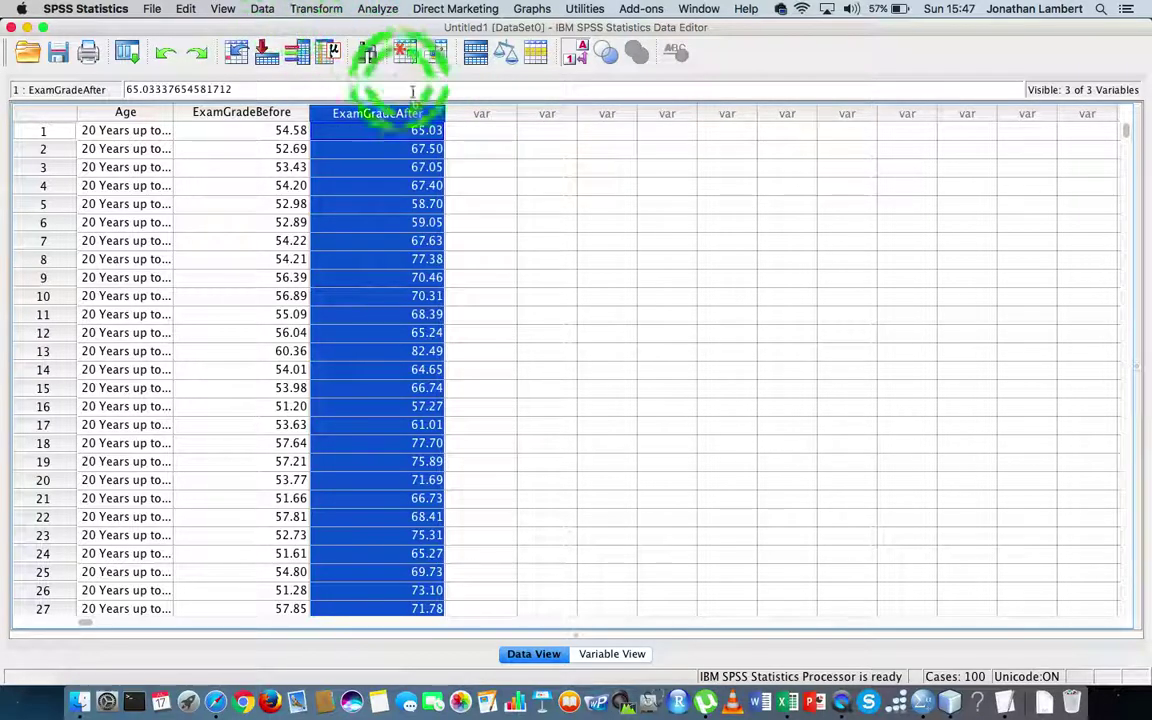
left_click(487, 131)
- Compute a new variable named Difference as ExamGradeAfter - ExamGradeBefore
left_click(315, 9)
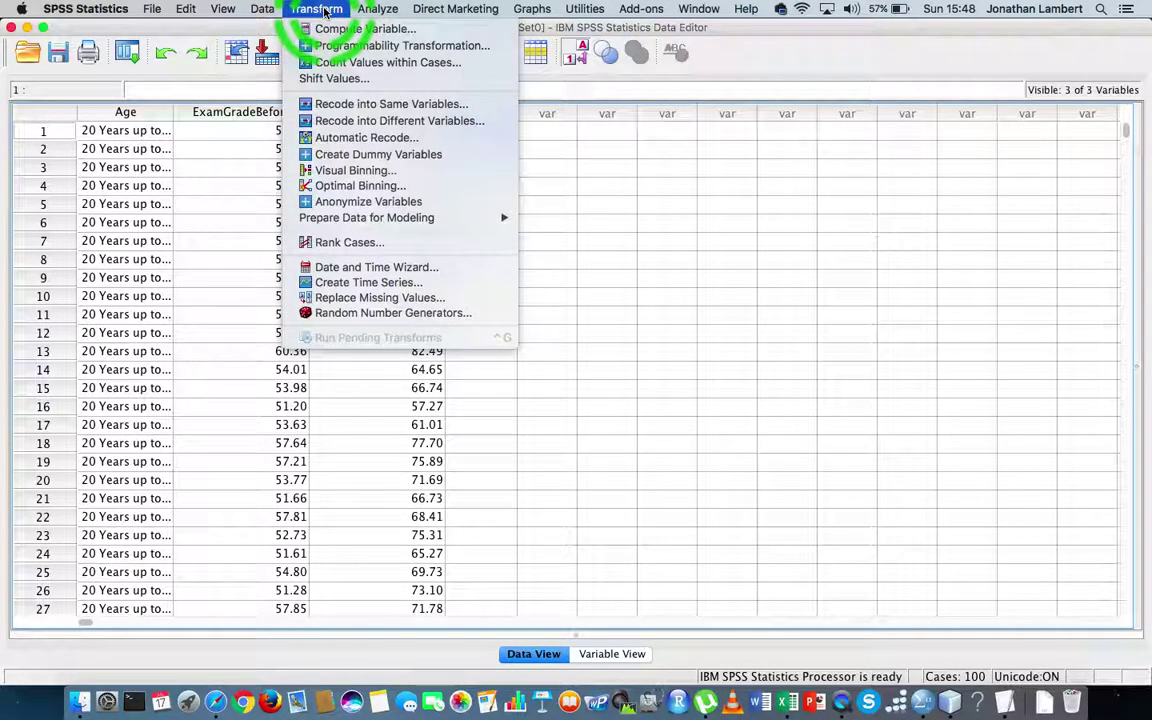
left_click(357, 30)
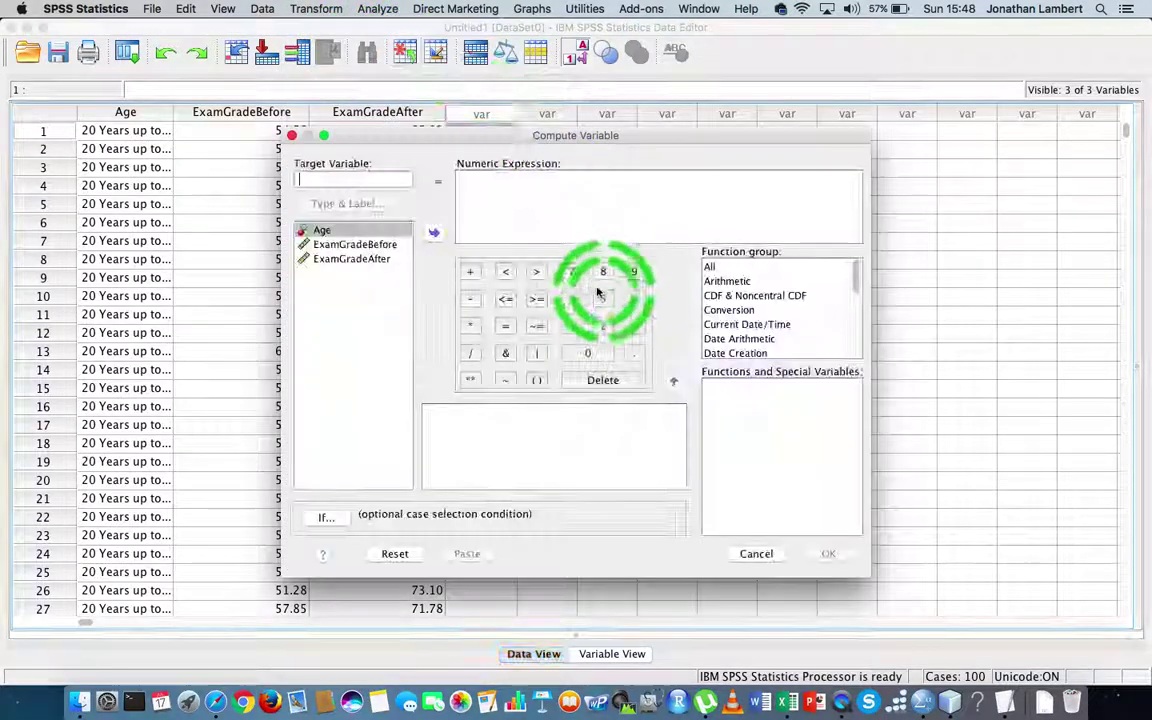
type("Difference")
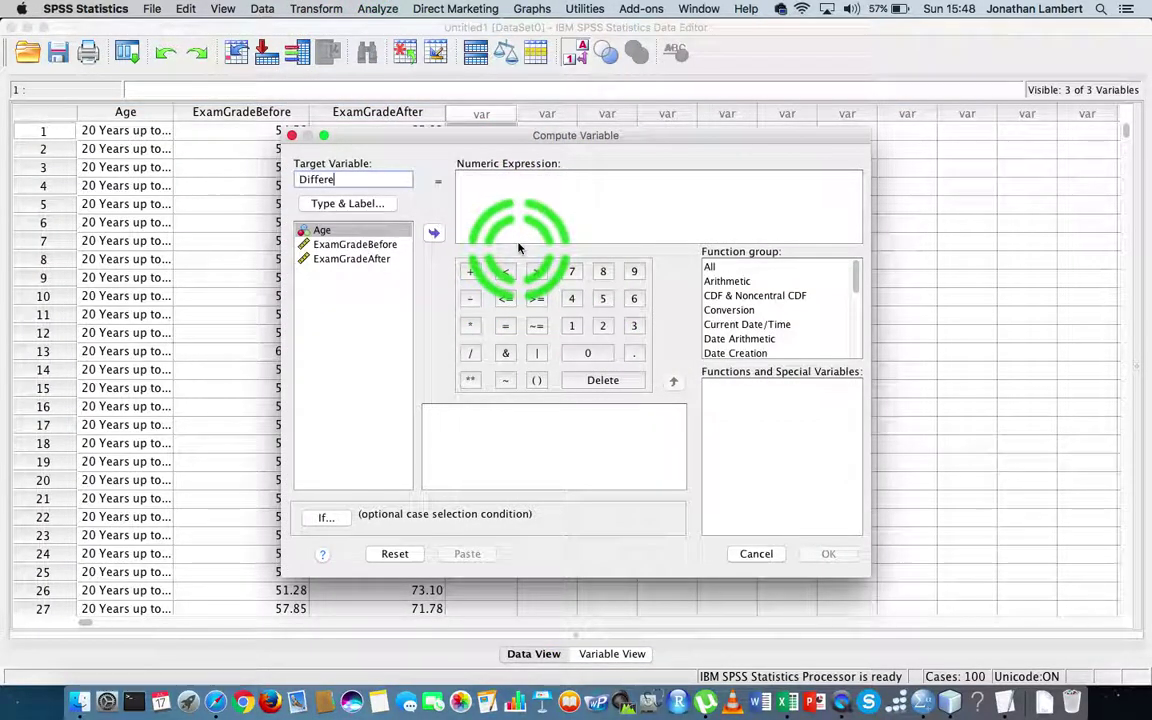
left_click(498, 184)
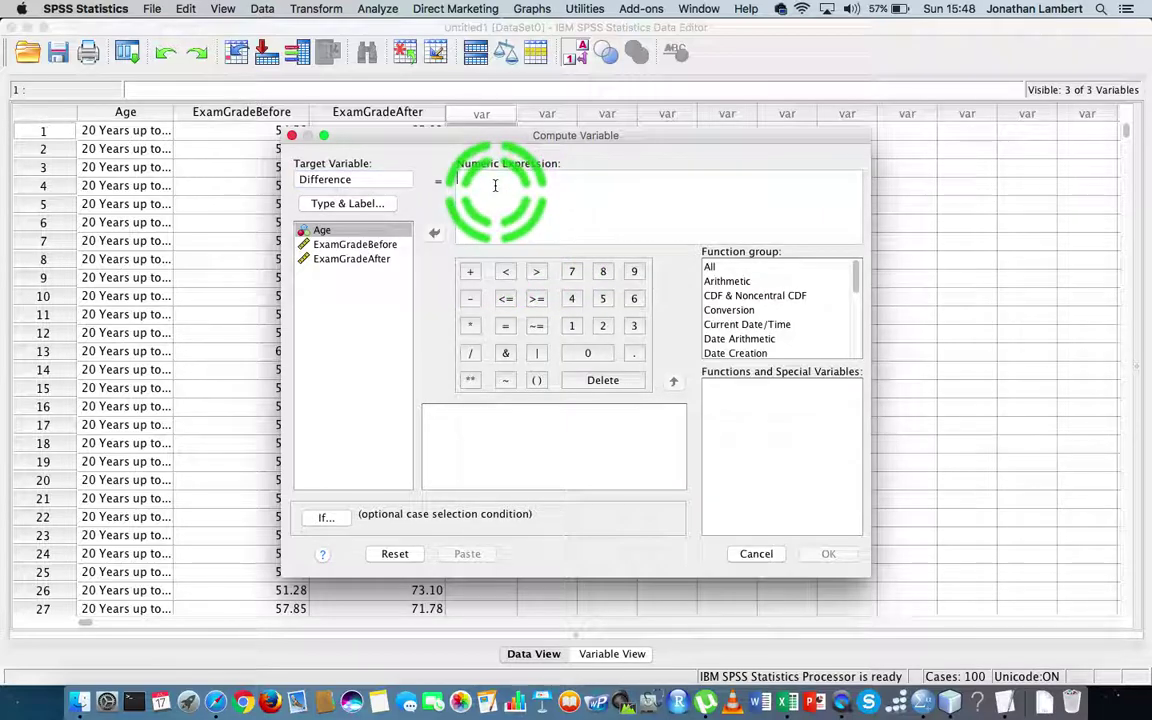
left_click(351, 258)
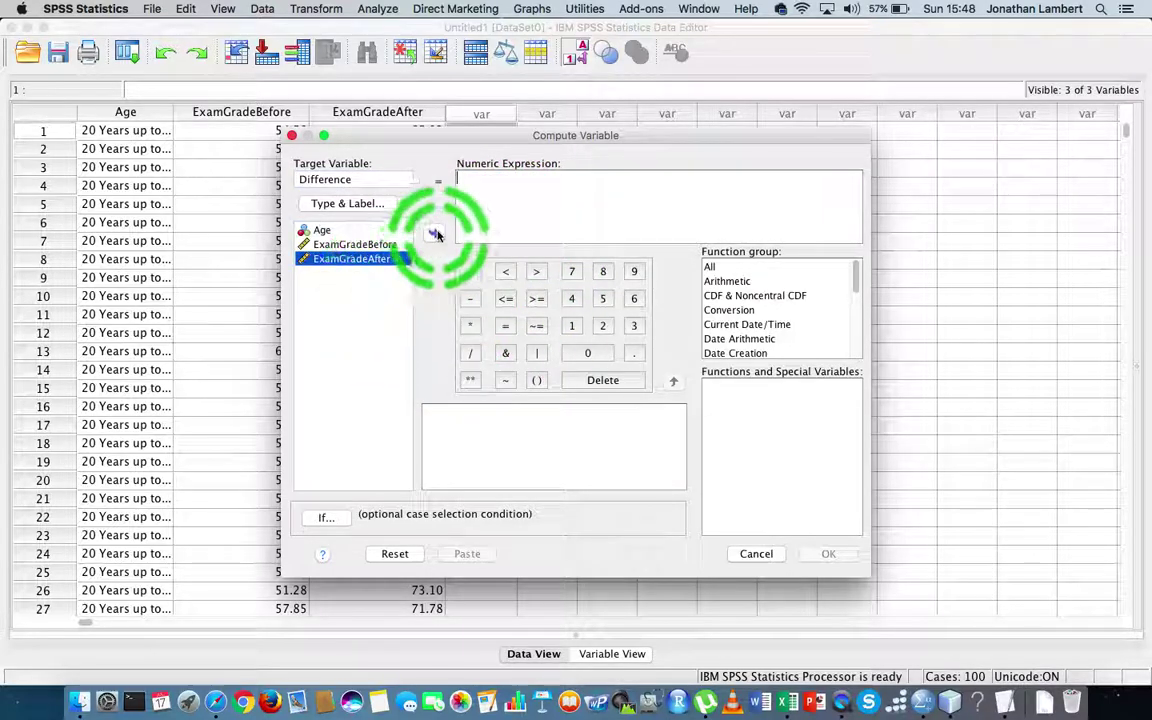
left_click(435, 234)
type("-")
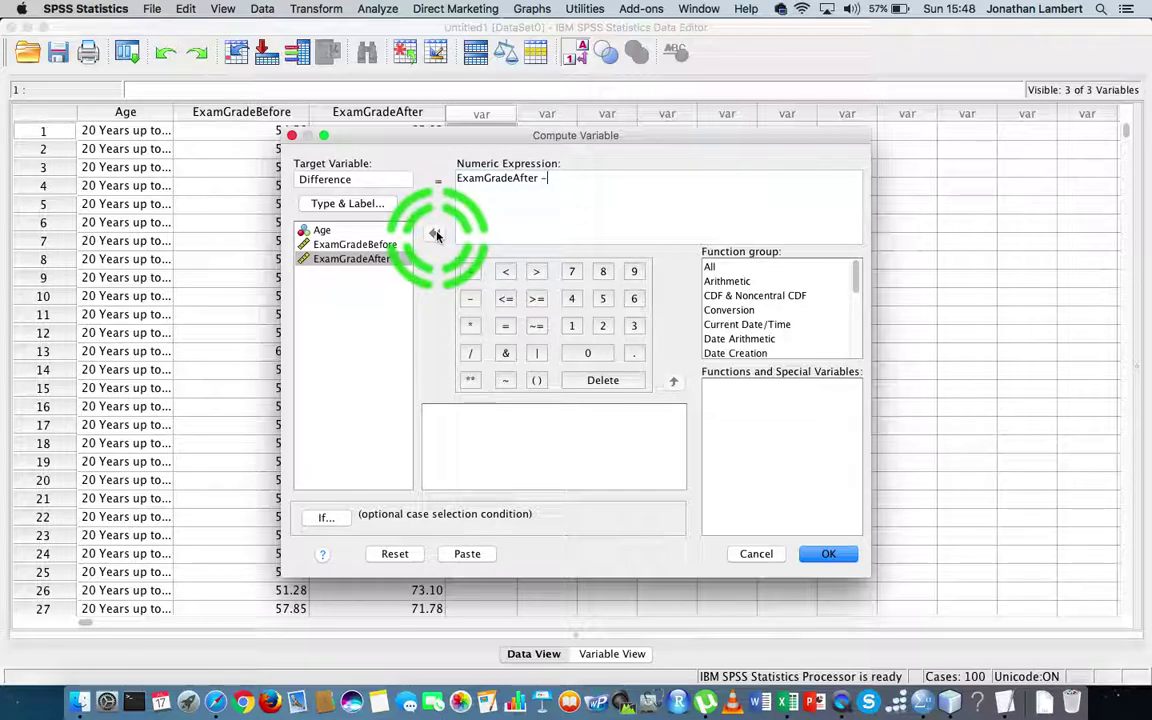
left_click(351, 240)
left_click(435, 234)
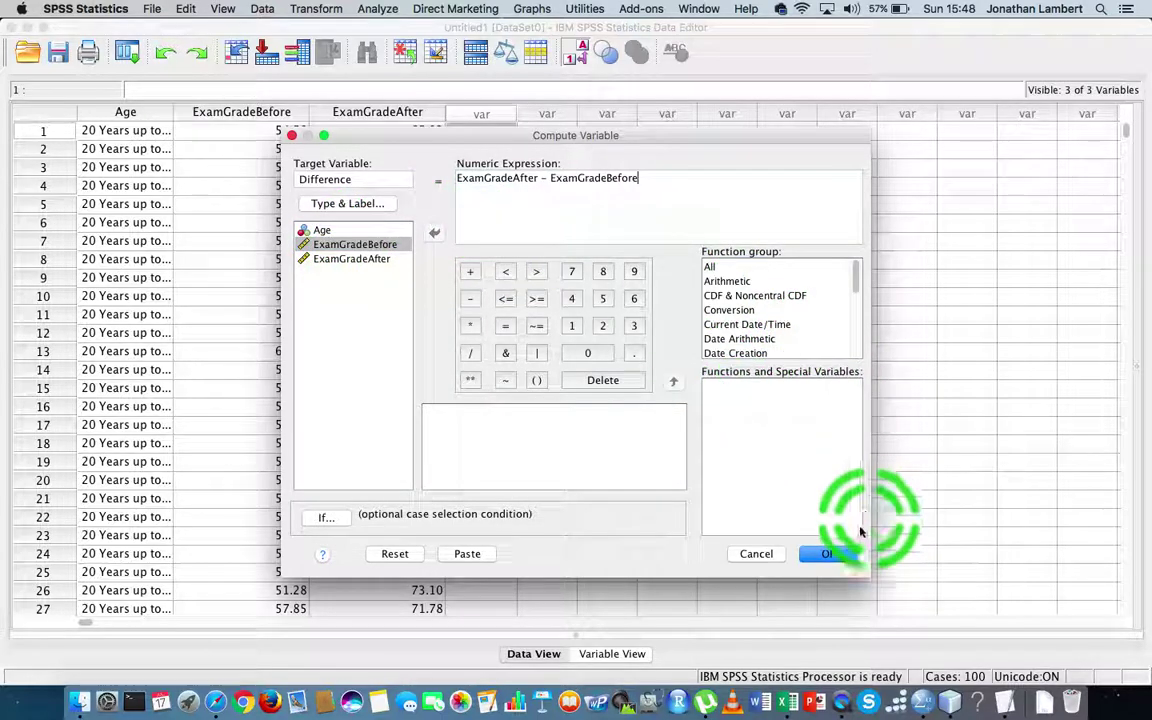
left_click(830, 555)
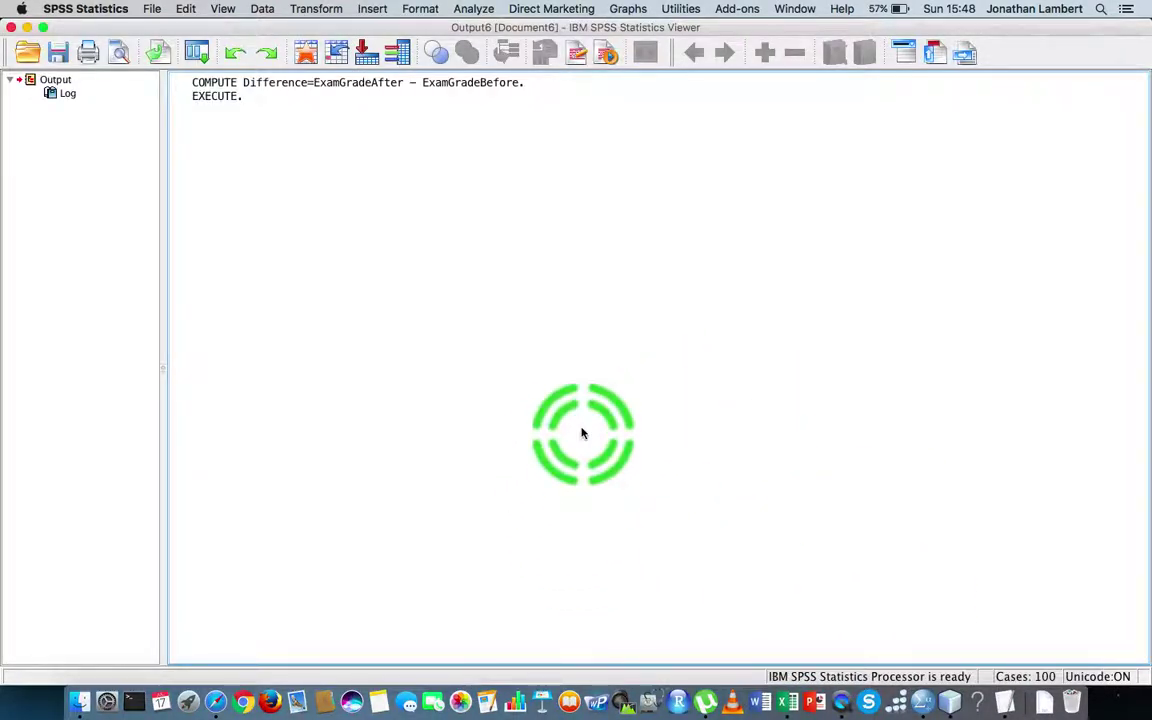
- Return to the dataset and create a legacy histogram of the Difference variable without a normal curve
left_click(380, 100)
left_click_drag(923, 702, 897, 587)
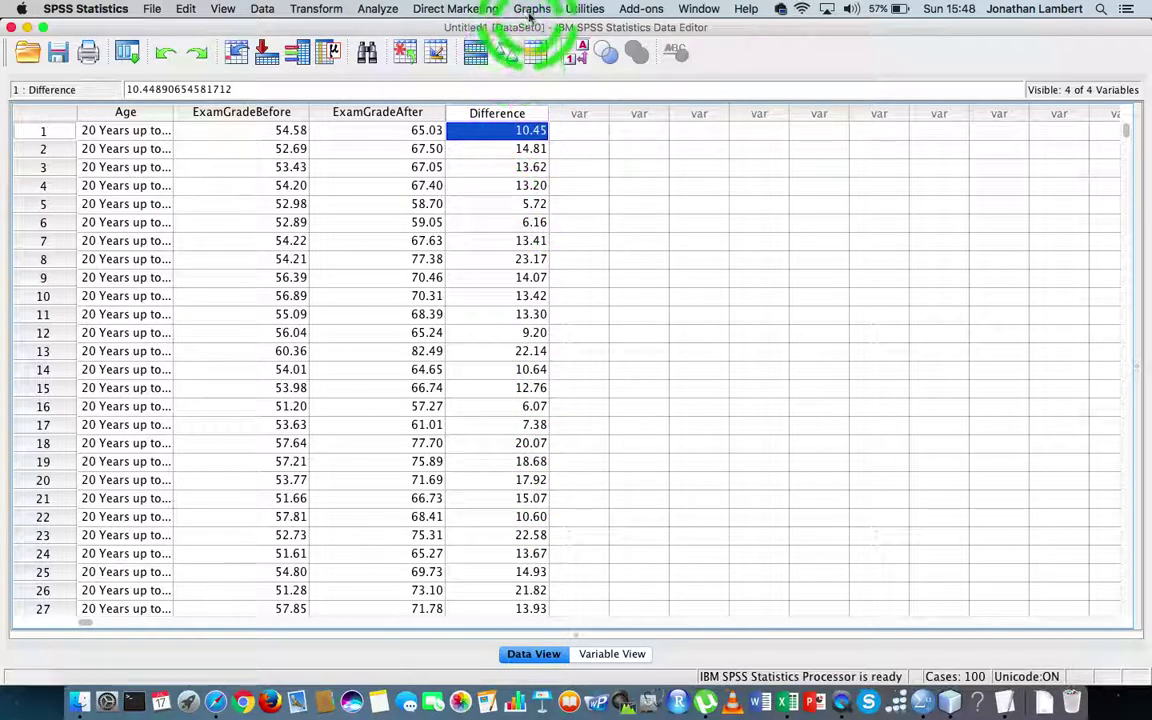
left_click(532, 9)
mouse_move(638, 121)
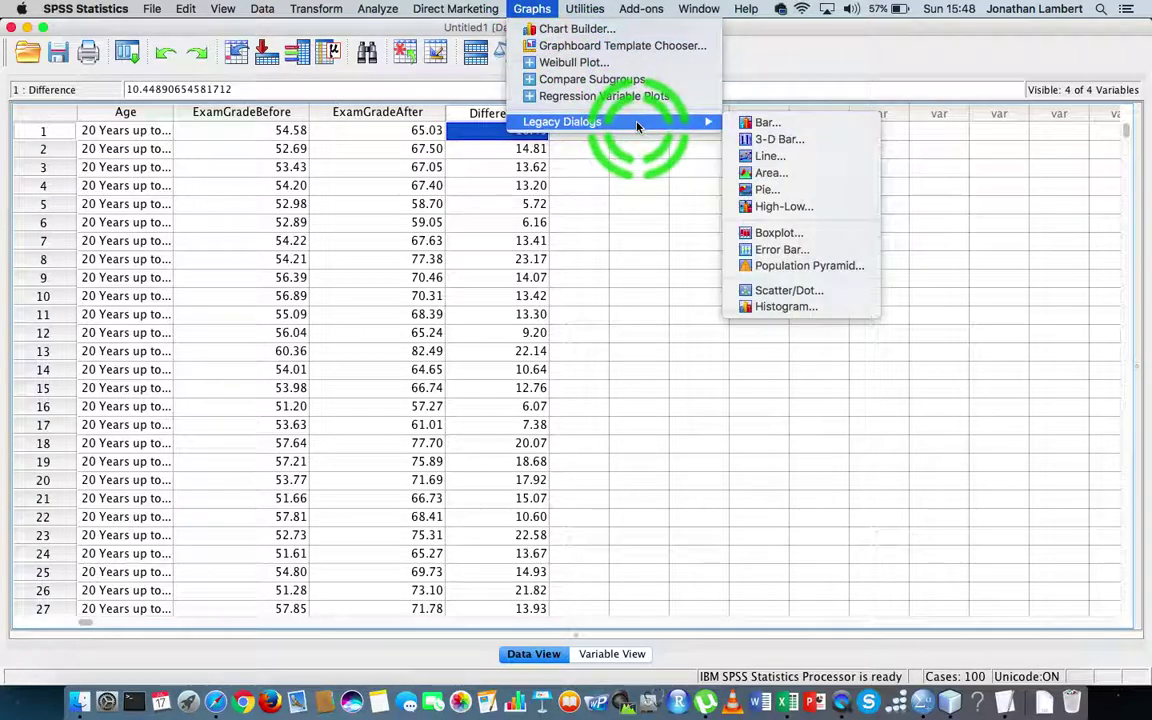
left_click(775, 309)
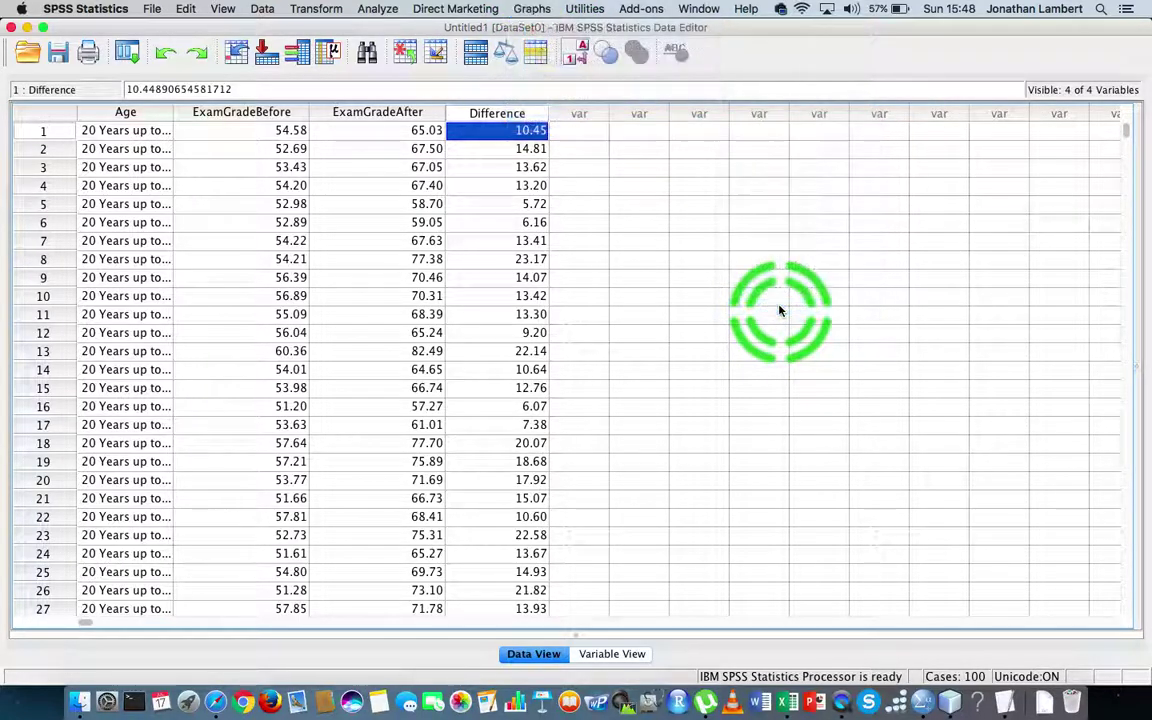
left_click(230, 253)
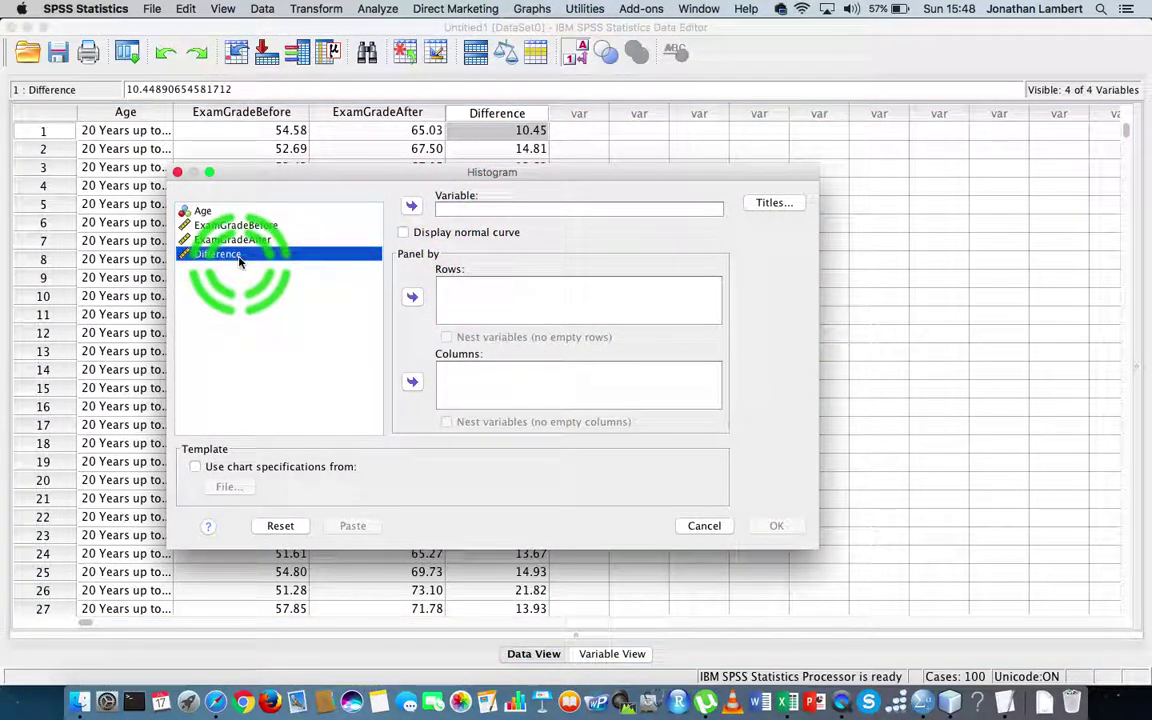
left_click(411, 206)
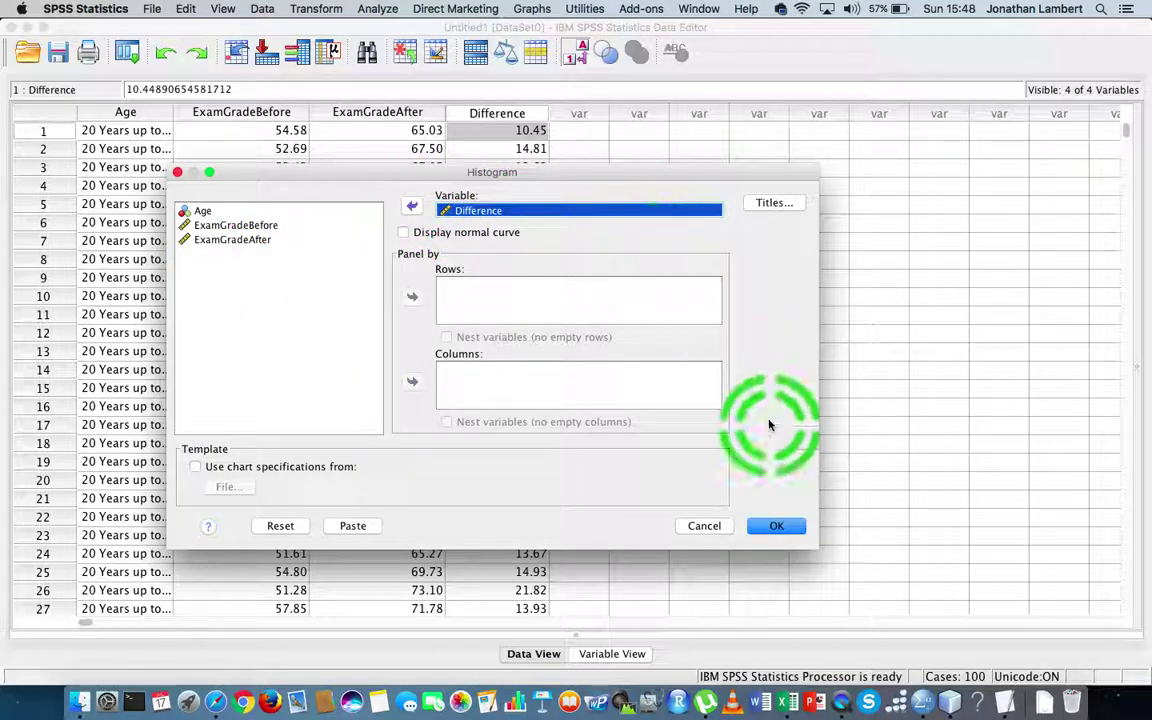
left_click(778, 528)
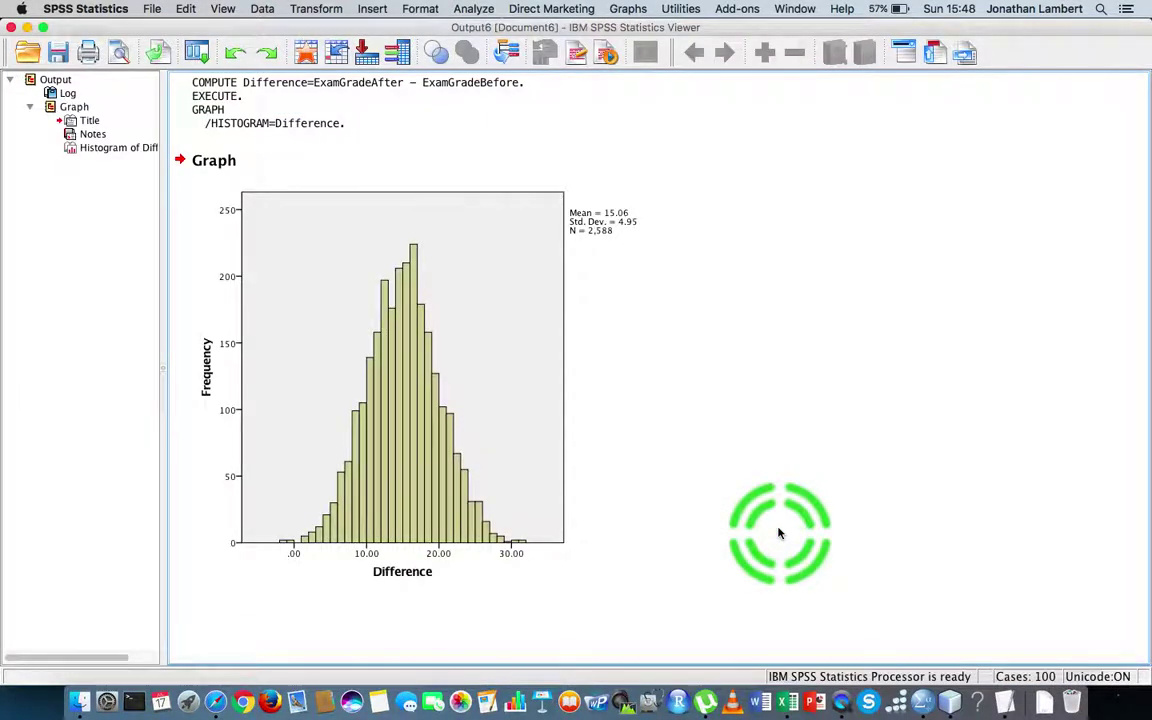
left_click(458, 568)
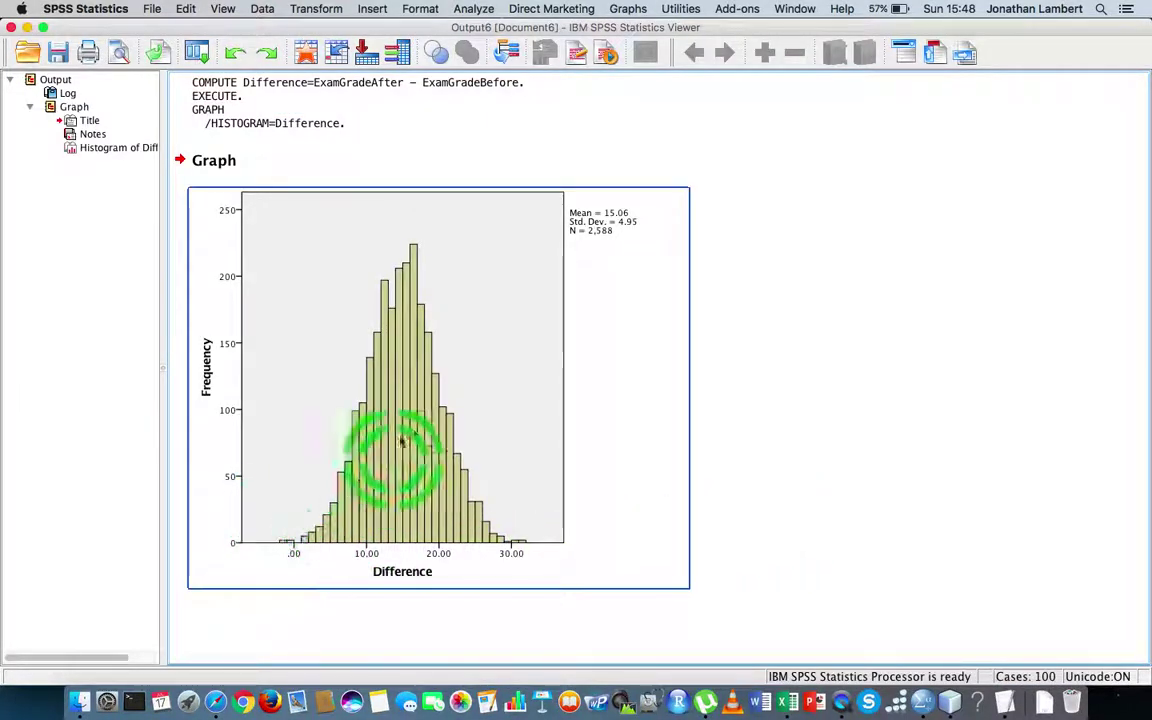
left_click(733, 635)
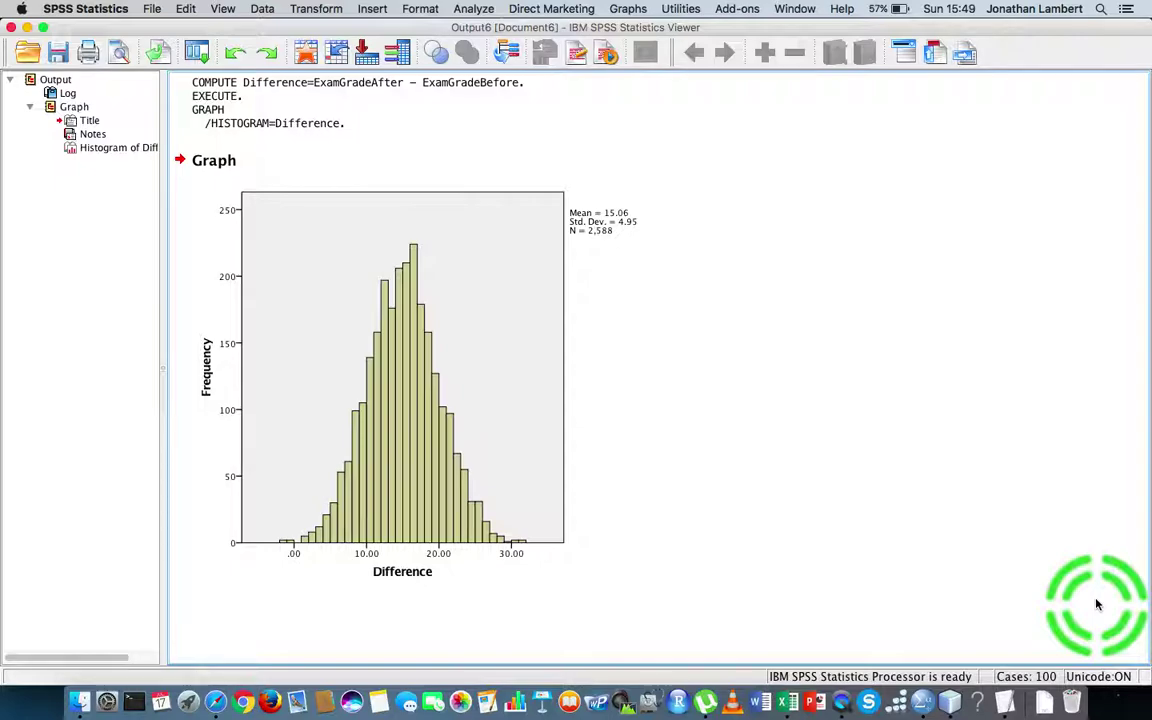
- Set up a legacy nonparametric two-related-samples Wilcoxon test pairing ExamGradeAfter with ExamGradeBefore, keeping the histogram uncovered
left_click(474, 9)
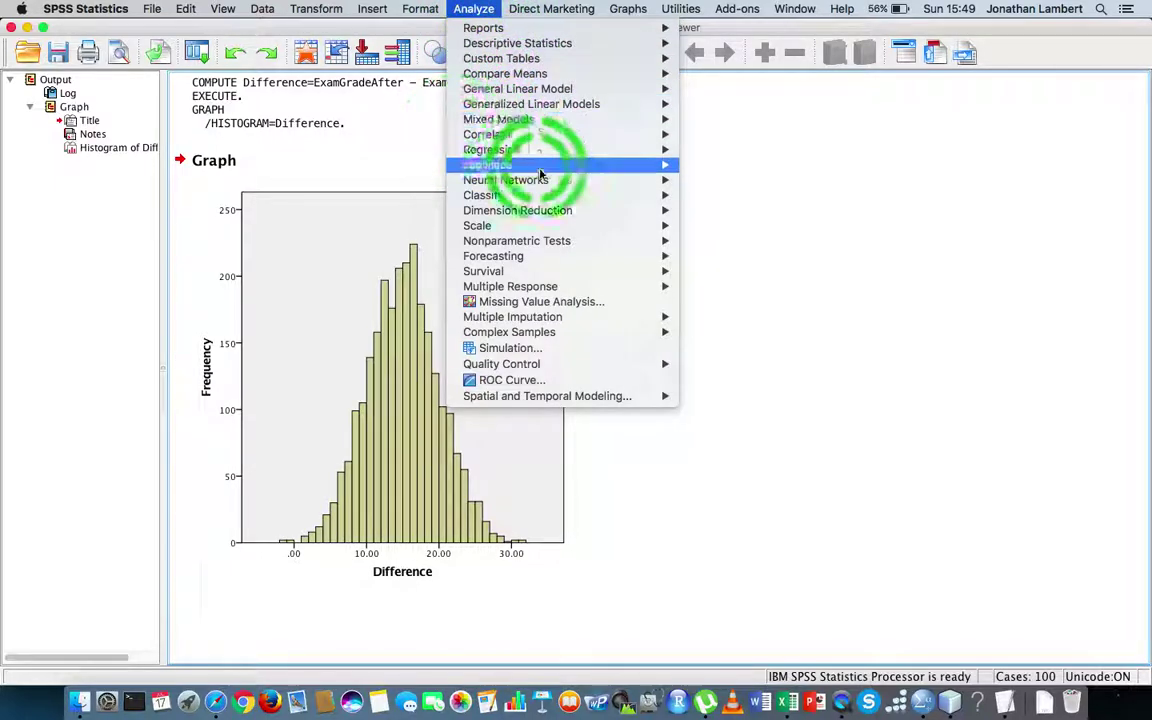
mouse_move(548, 243)
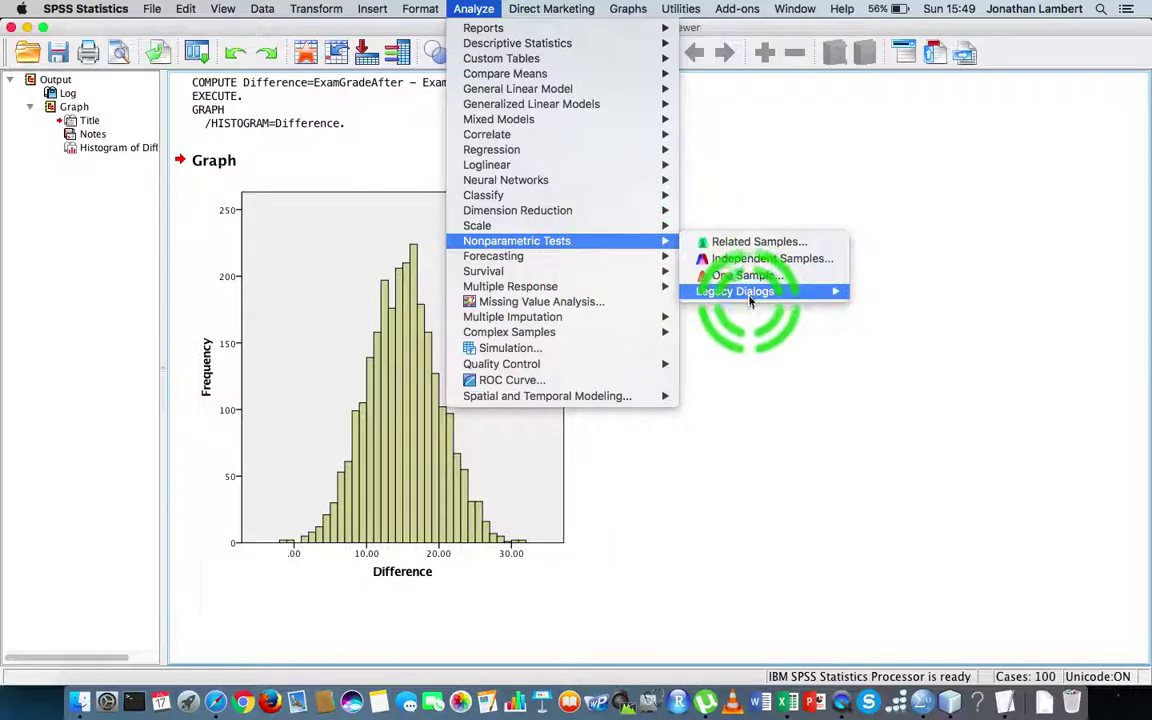
mouse_move(750, 300)
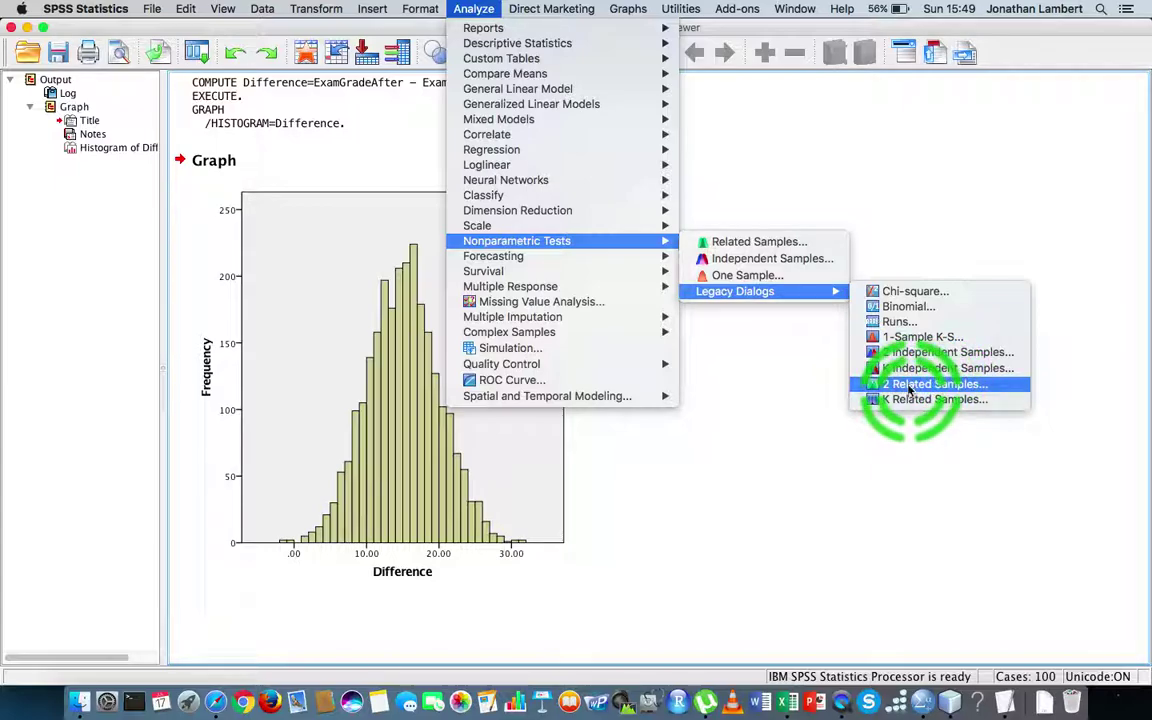
left_click(910, 386)
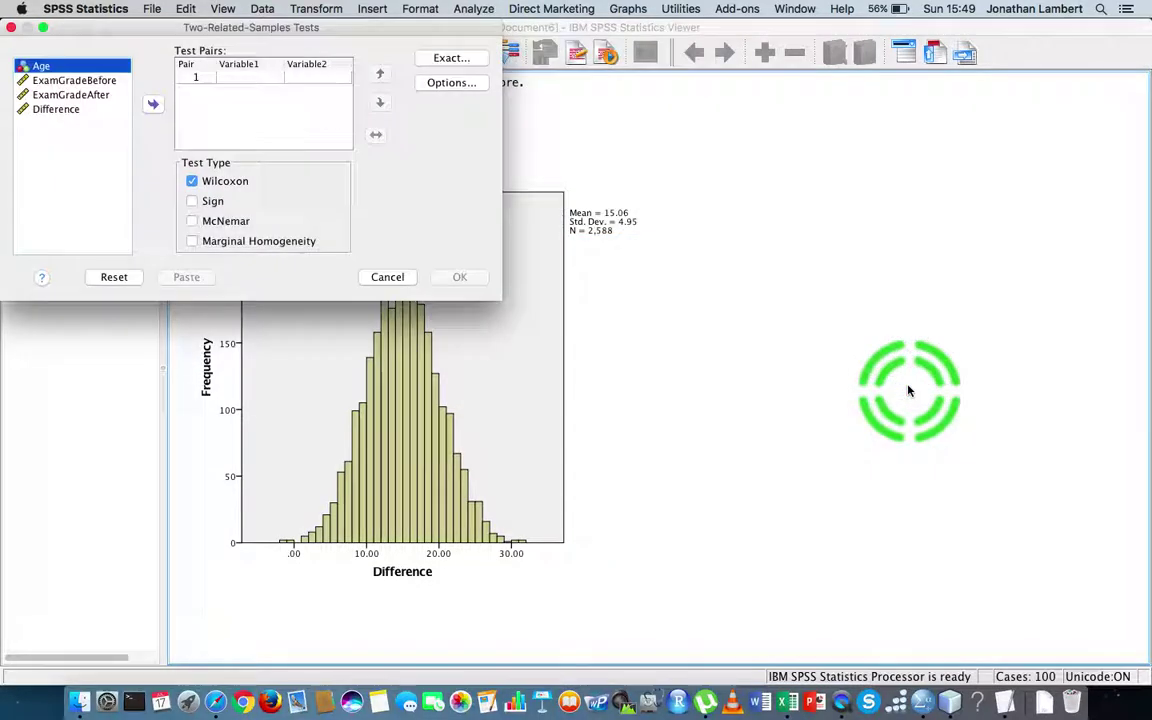
left_click_drag(257, 28, 620, 145)
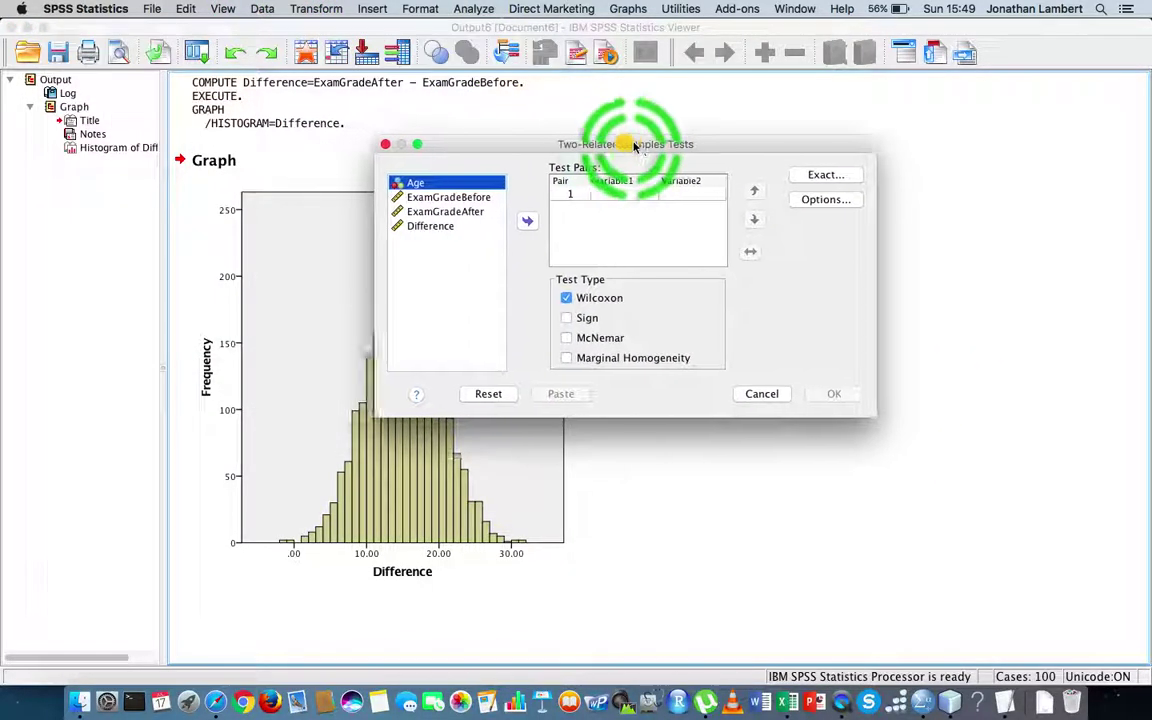
left_click(430, 211)
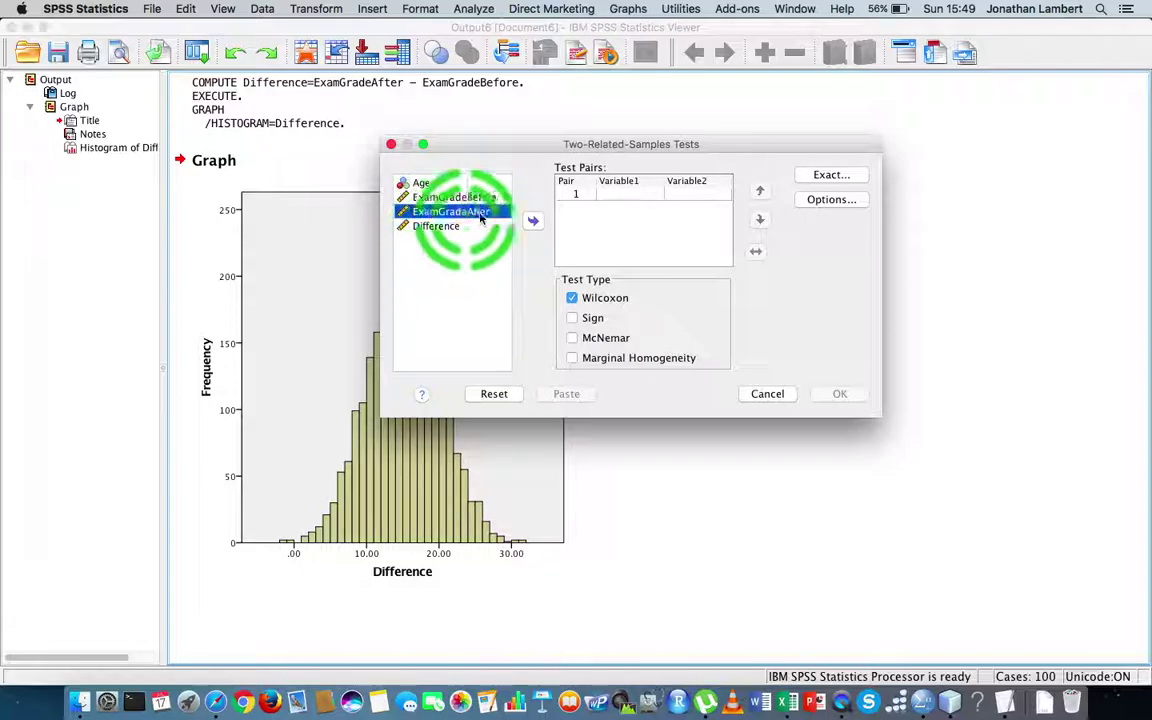
left_click(537, 222)
left_click(480, 198)
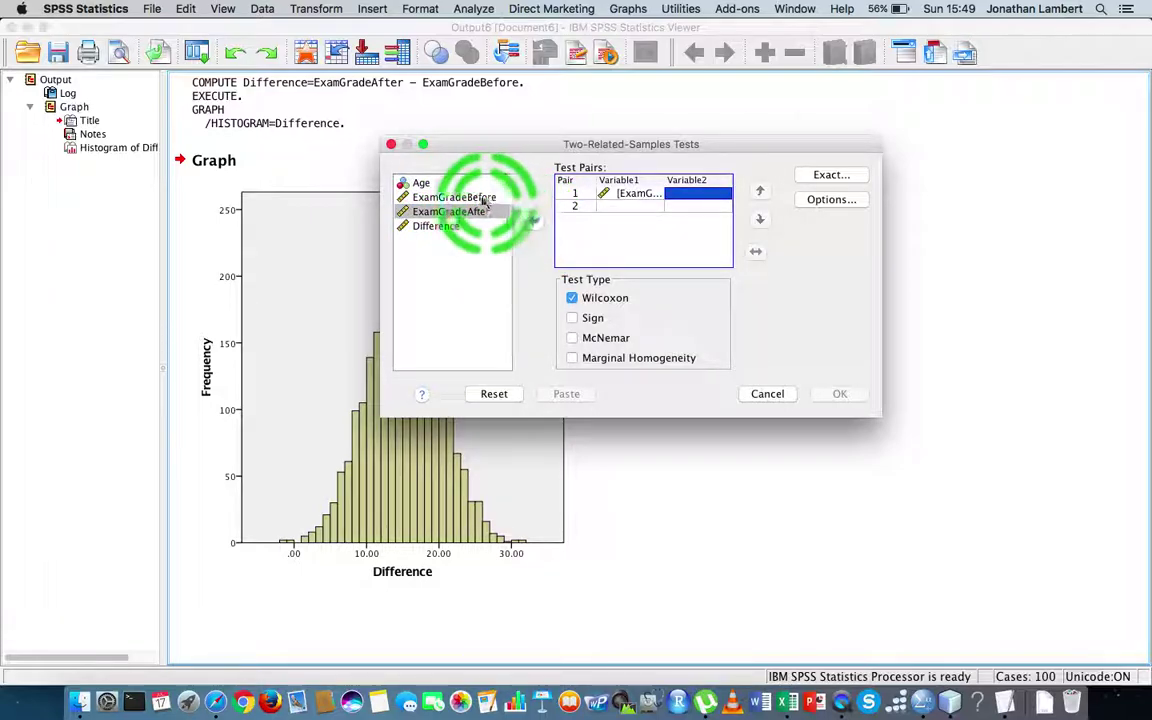
left_click(535, 221)
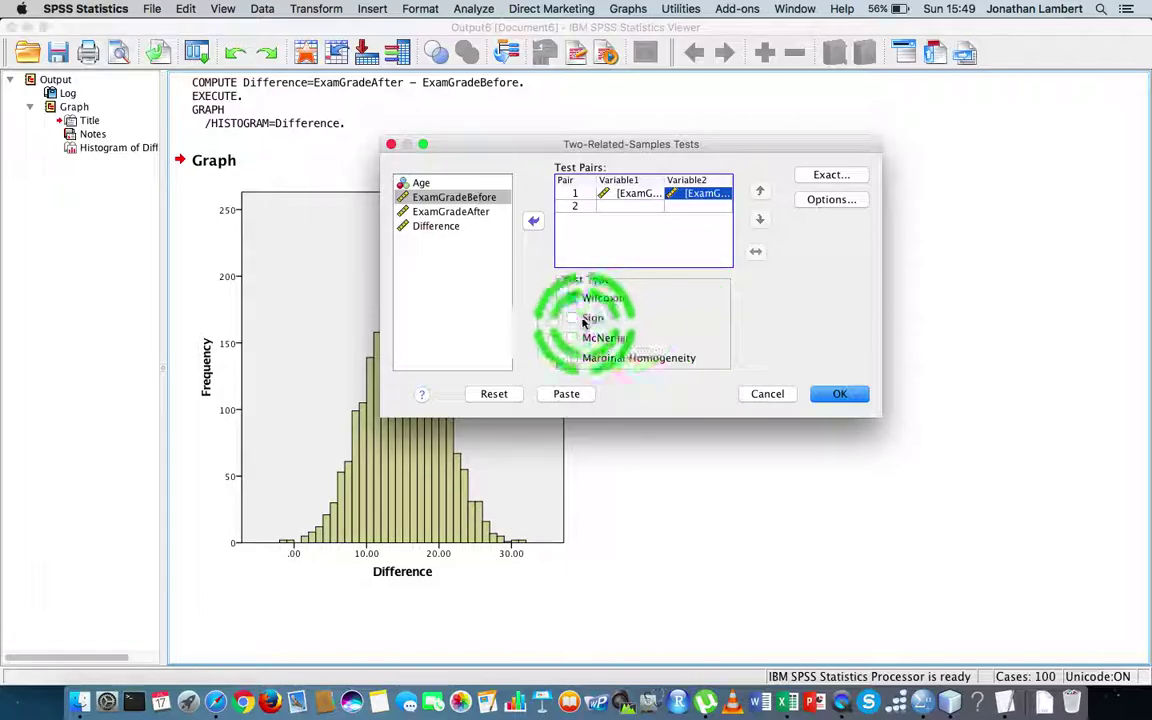
left_click_drag(479, 144, 587, 129)
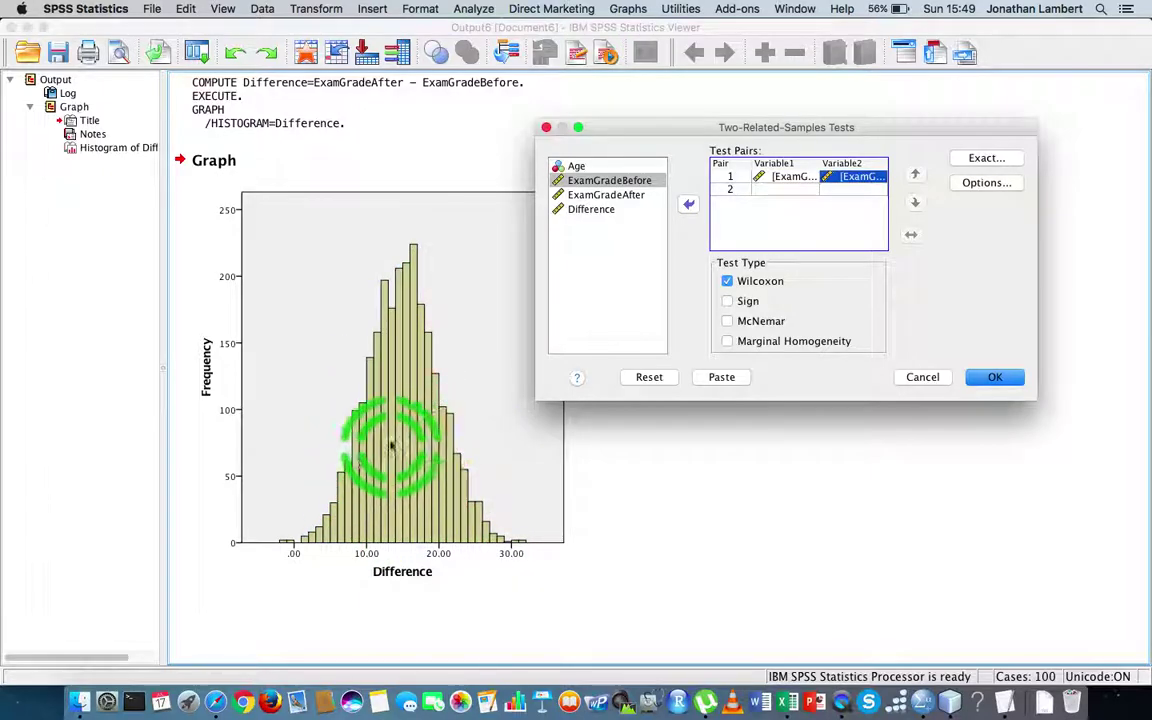
left_click(728, 302)
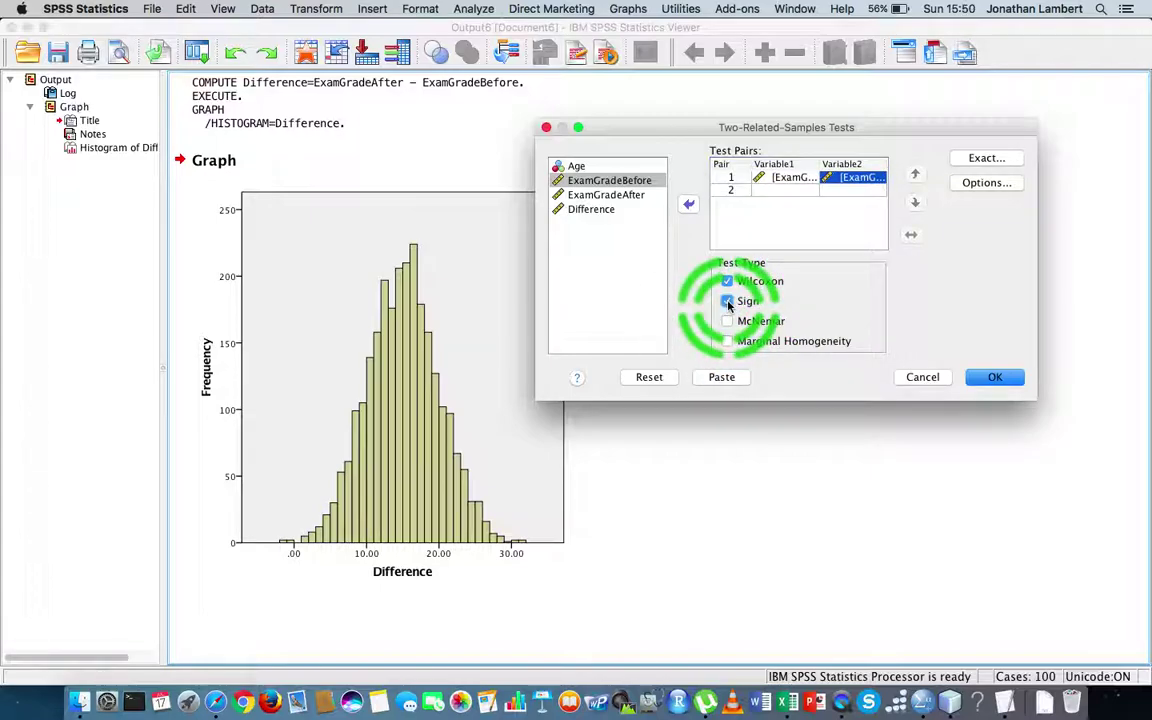
left_click(728, 302)
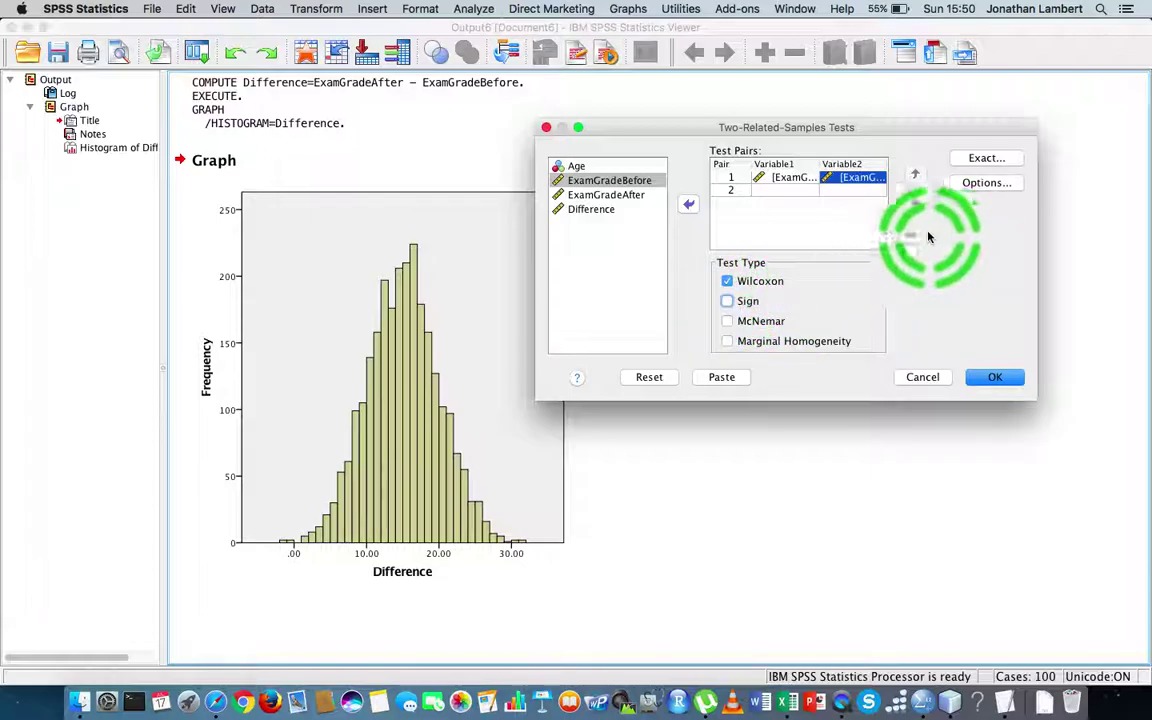
left_click(983, 182)
left_click(680, 225)
left_click(765, 224)
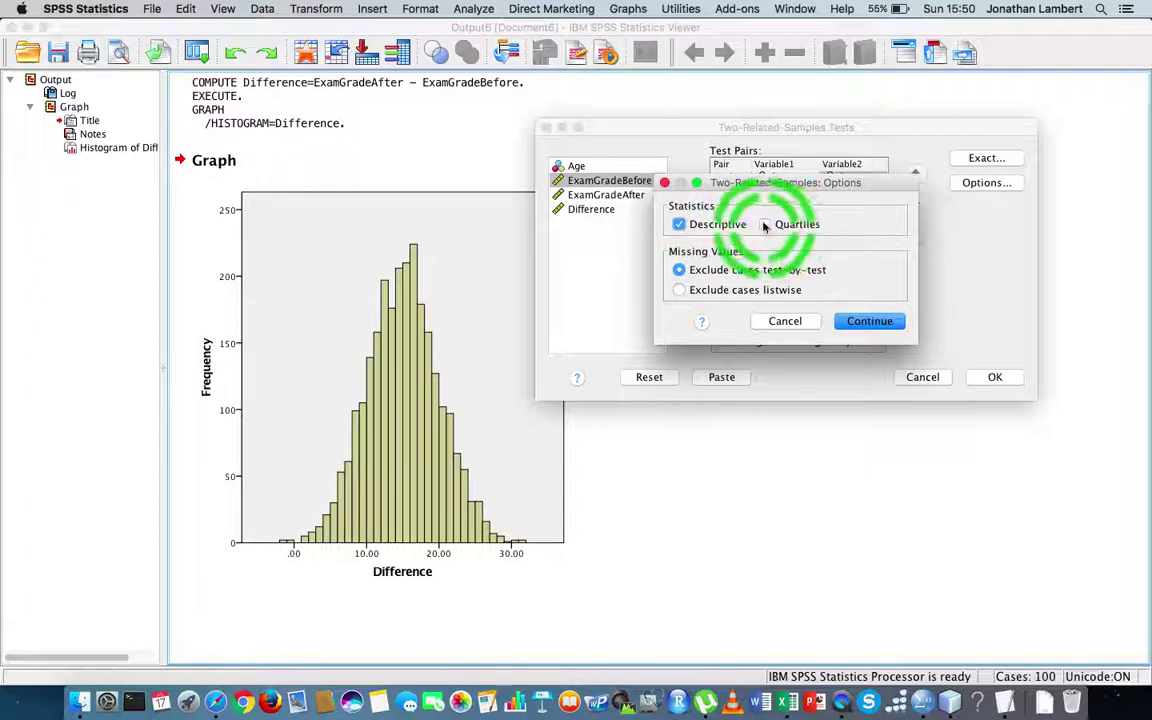
left_click(780, 322)
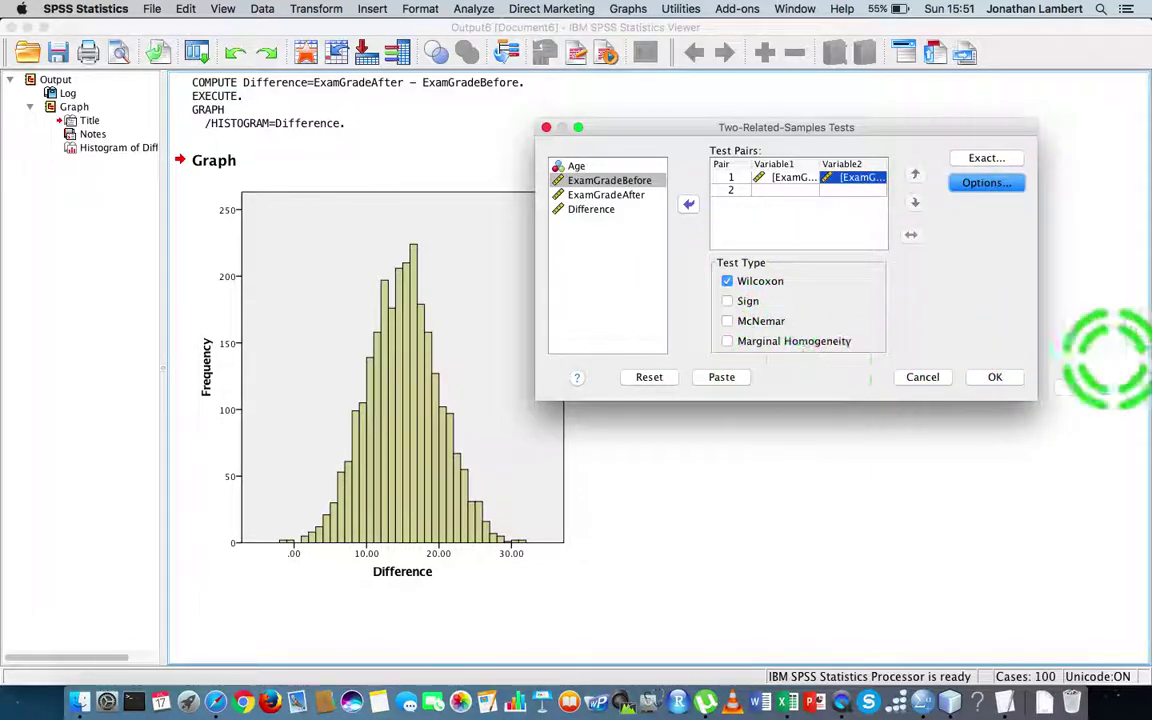
- Run the Wilcoxon signed-rank test on the paired exam grades
left_click(993, 378)
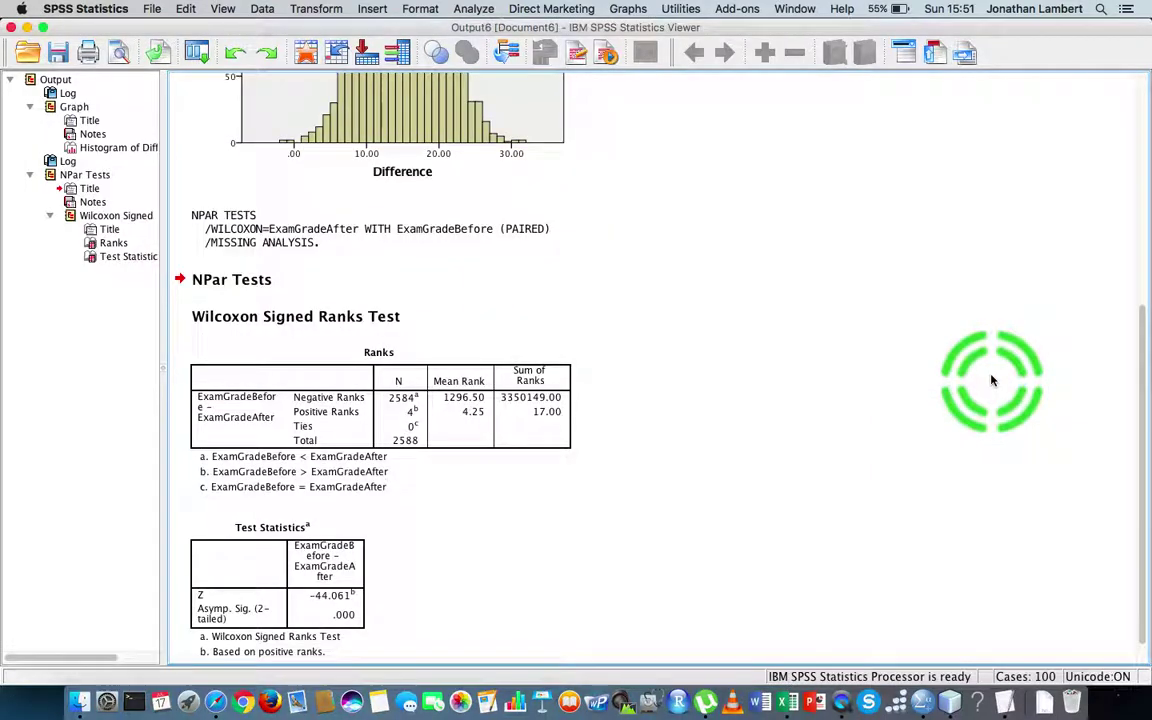
- Examine the Wilcoxon Ranks table's negative, positive and tied ranks alongside the Z and two-tailed significance in the Test Statistics table
scroll(733, 398, "down", 1)
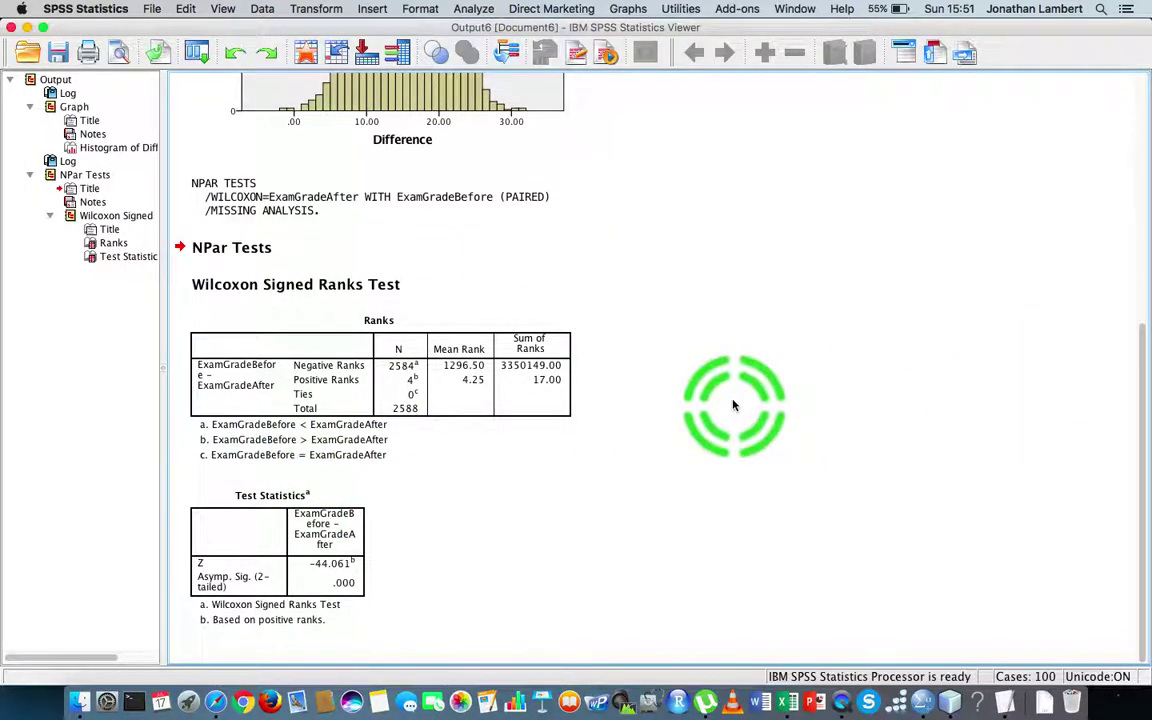
left_click(245, 500)
left_click(515, 345)
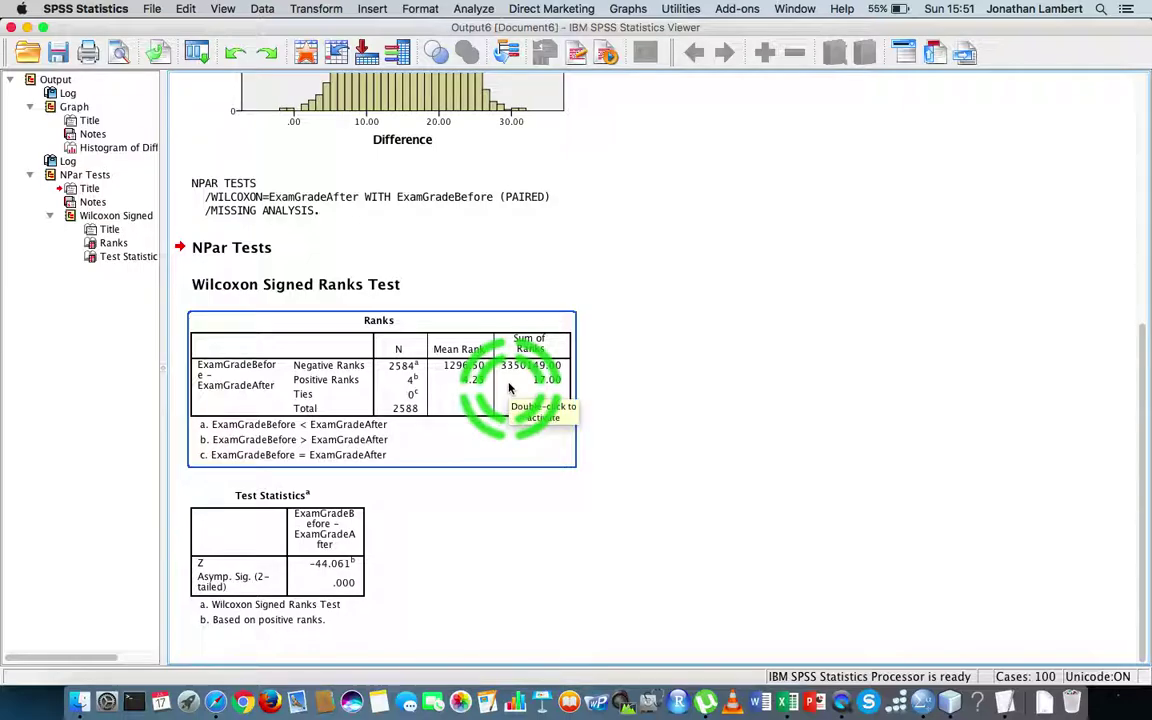
left_click(255, 535)
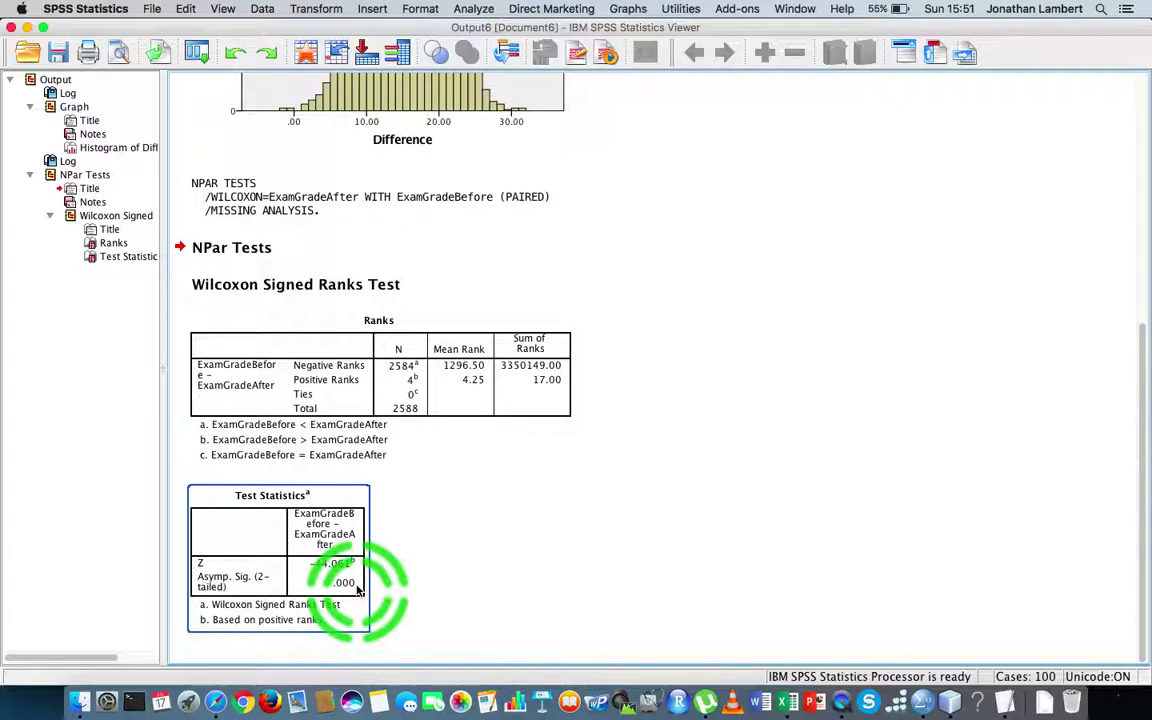
left_click(258, 404)
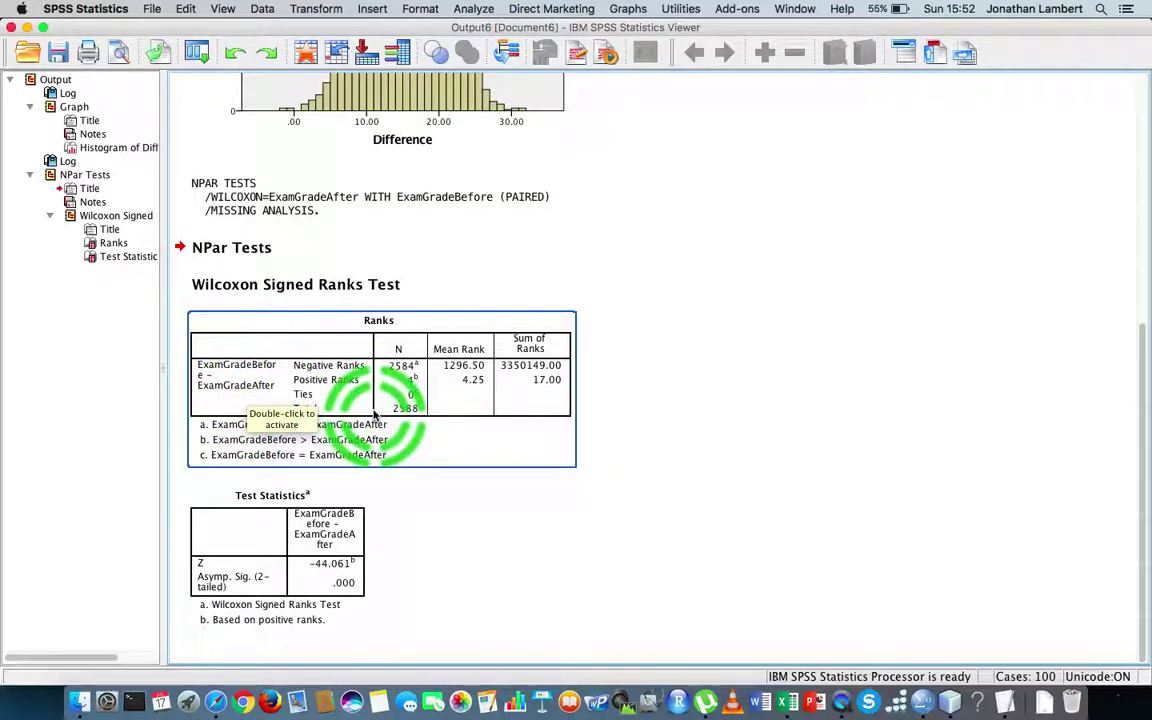
left_click(642, 443)
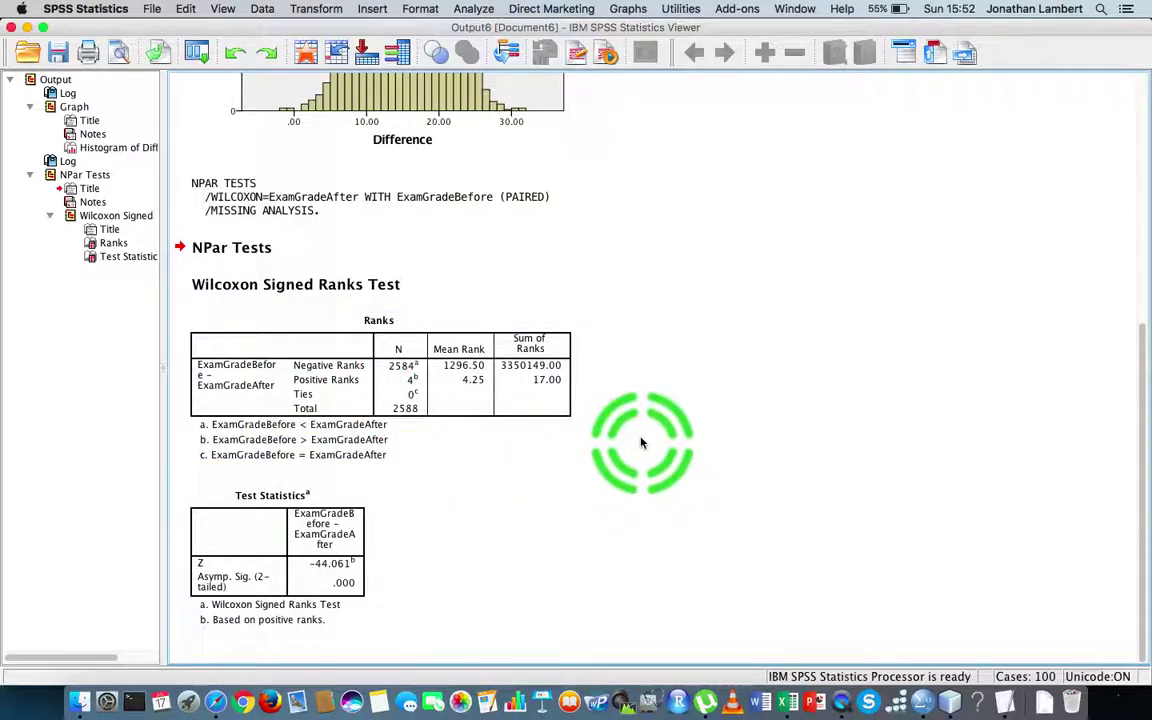
left_click(360, 378)
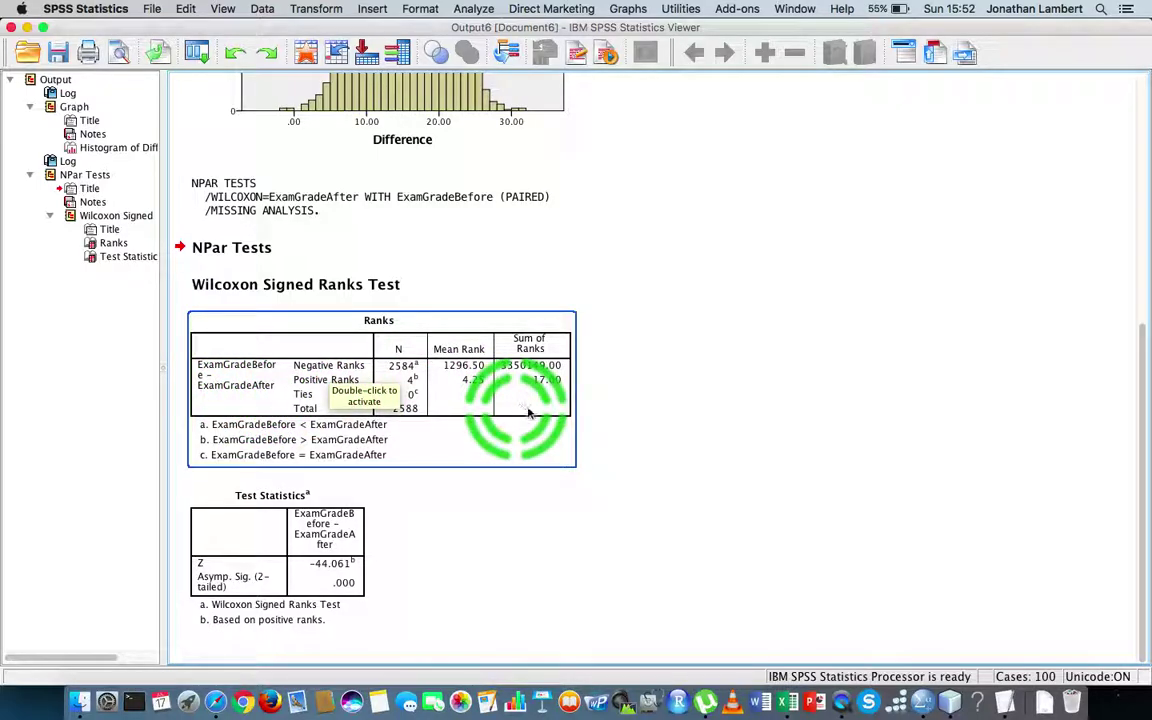
left_click(585, 461)
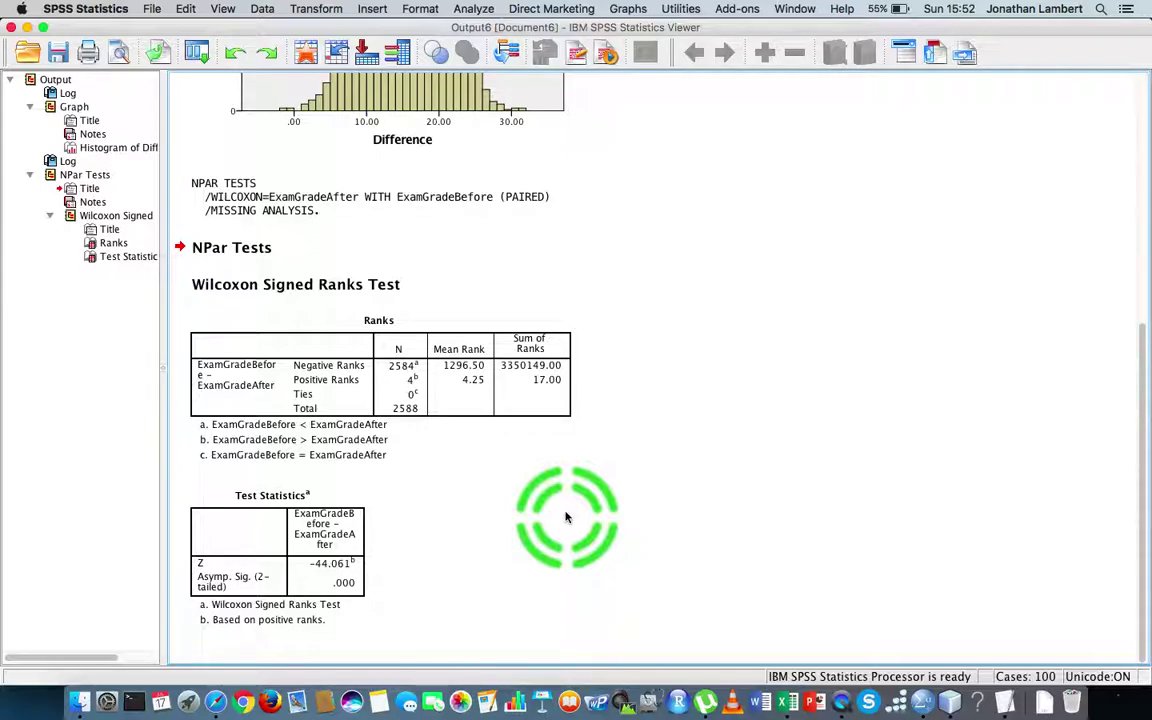
left_click(205, 580)
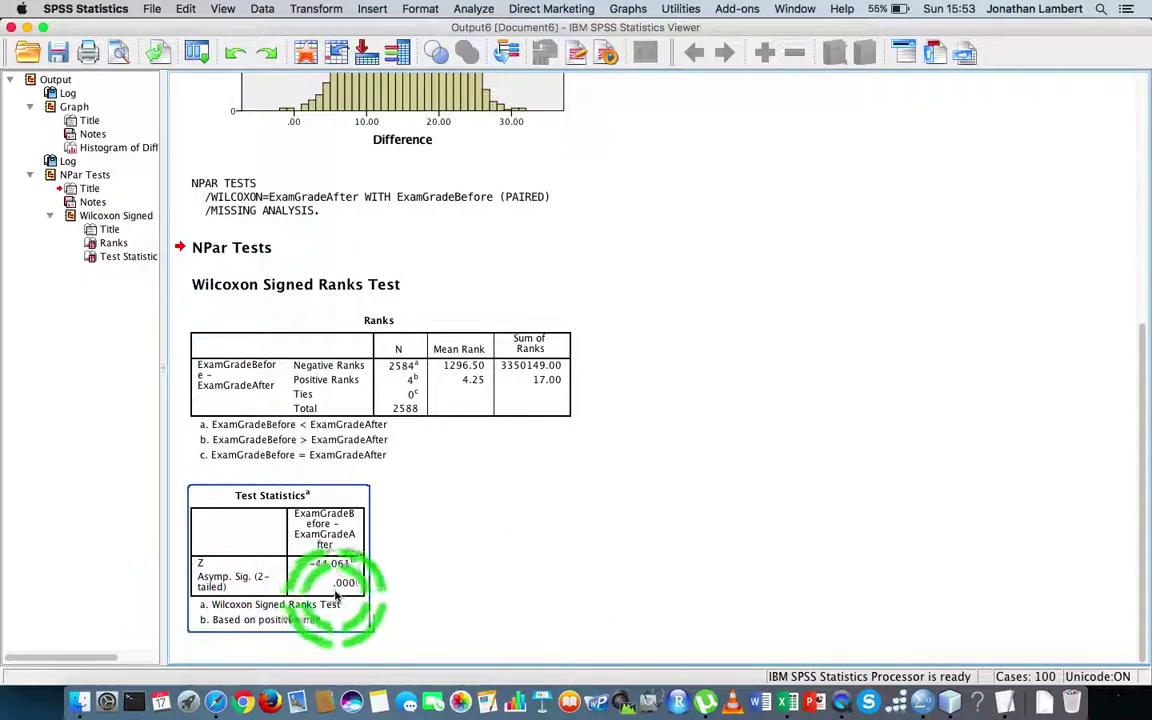
left_click(398, 571)
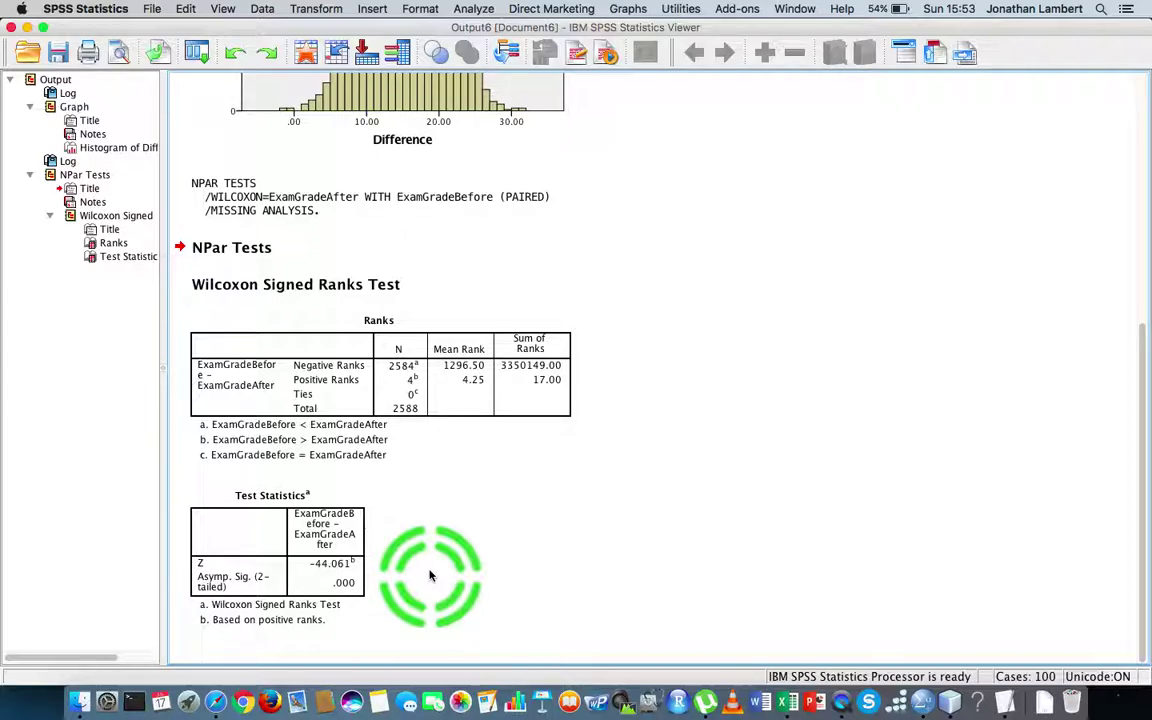
left_click(195, 378)
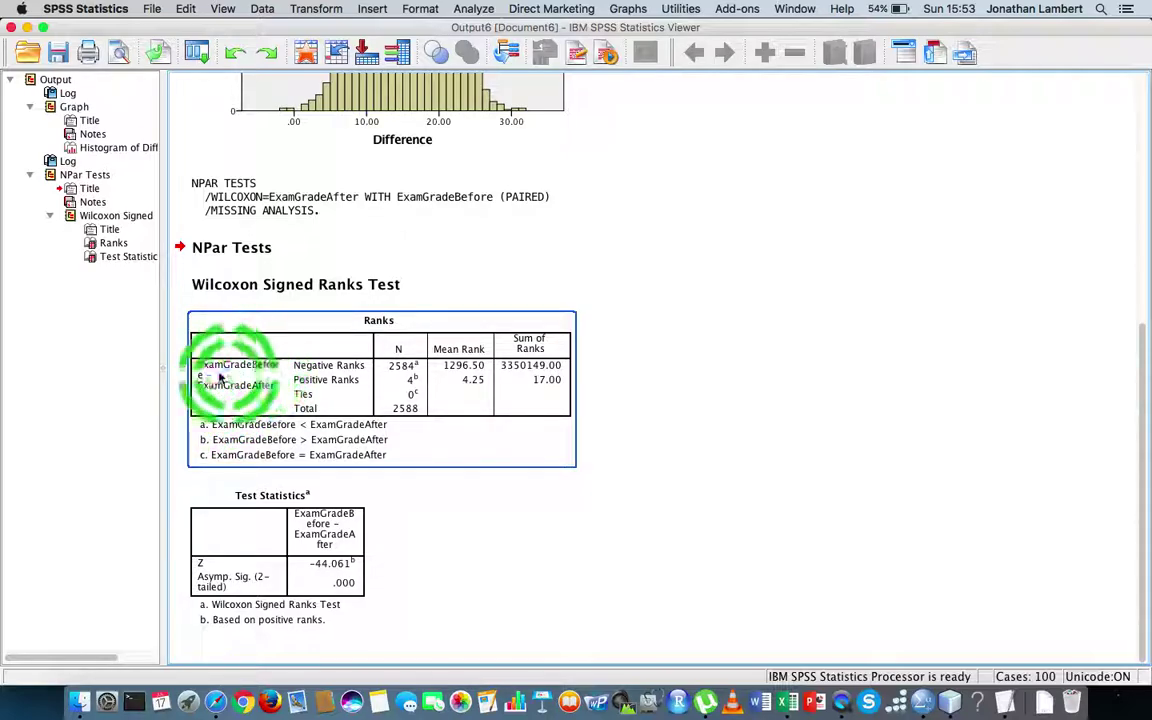
left_click(648, 433)
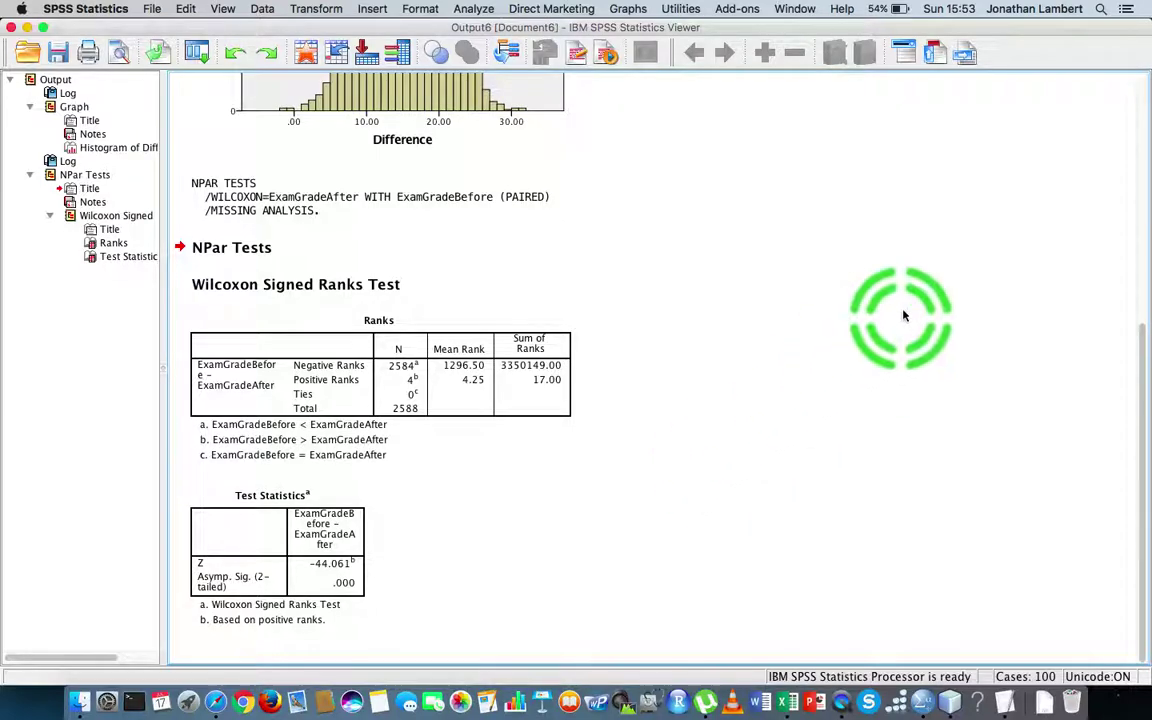
right_click(843, 706)
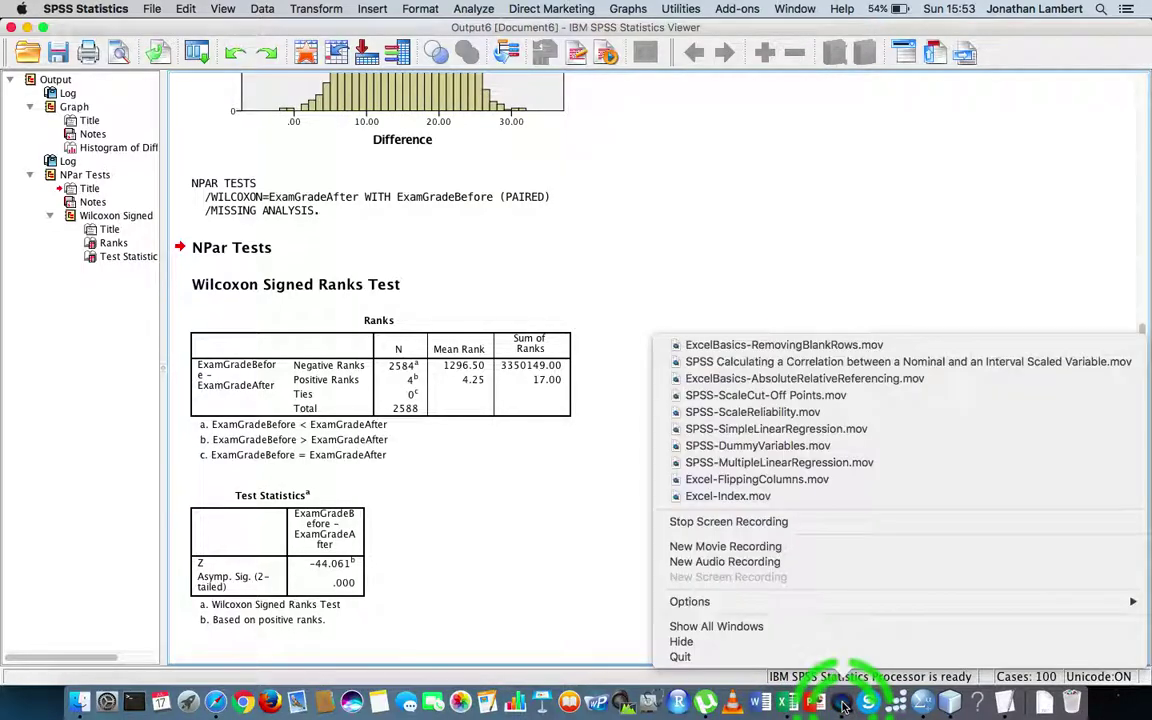